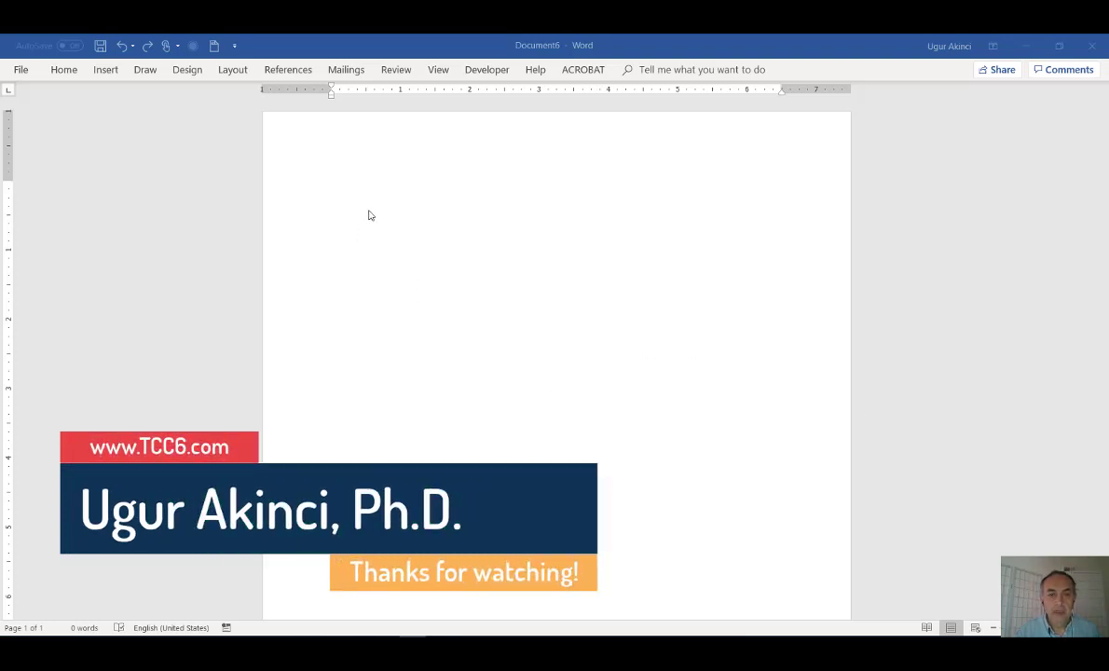
Place the insertion point at the top of the blank Document6 page.
{"action": "left_click", "coordinate": [371, 211]}
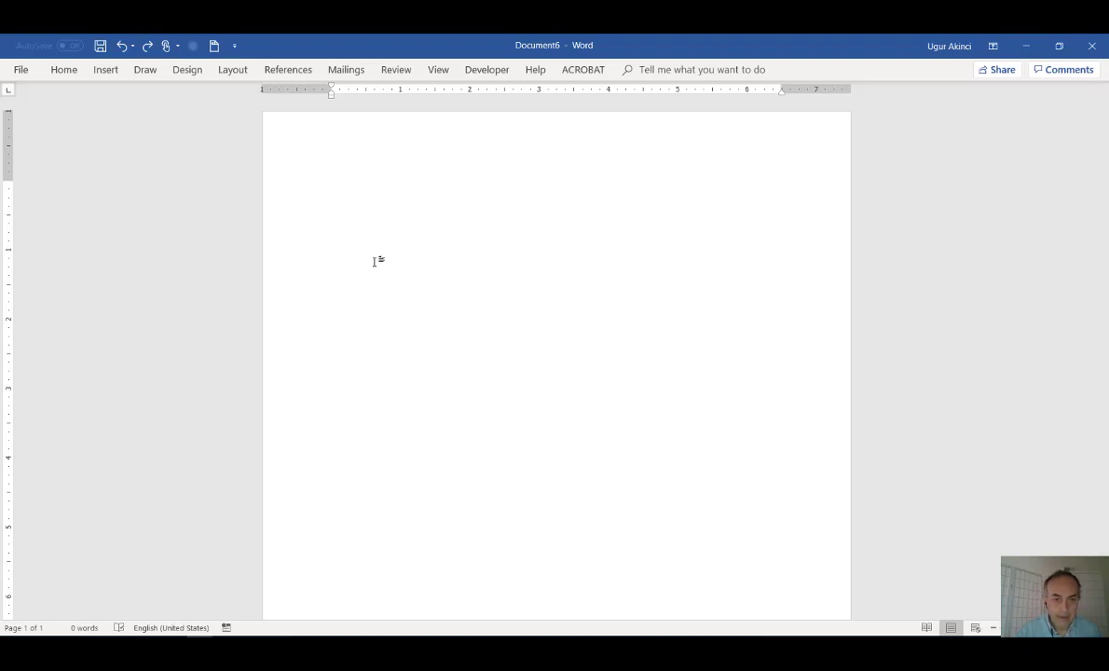
Type LOREM IPSUM on the first line and select the whole line.
{"action": "type", "text": "LOREM "}
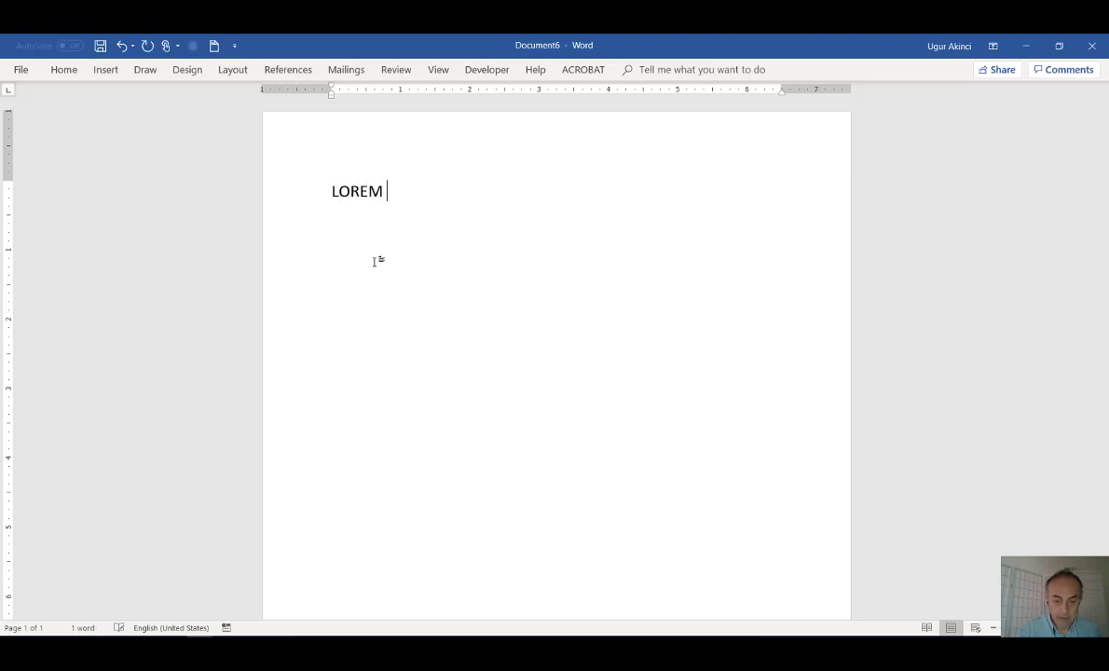
{"action": "type", "text": "IPSUM"}
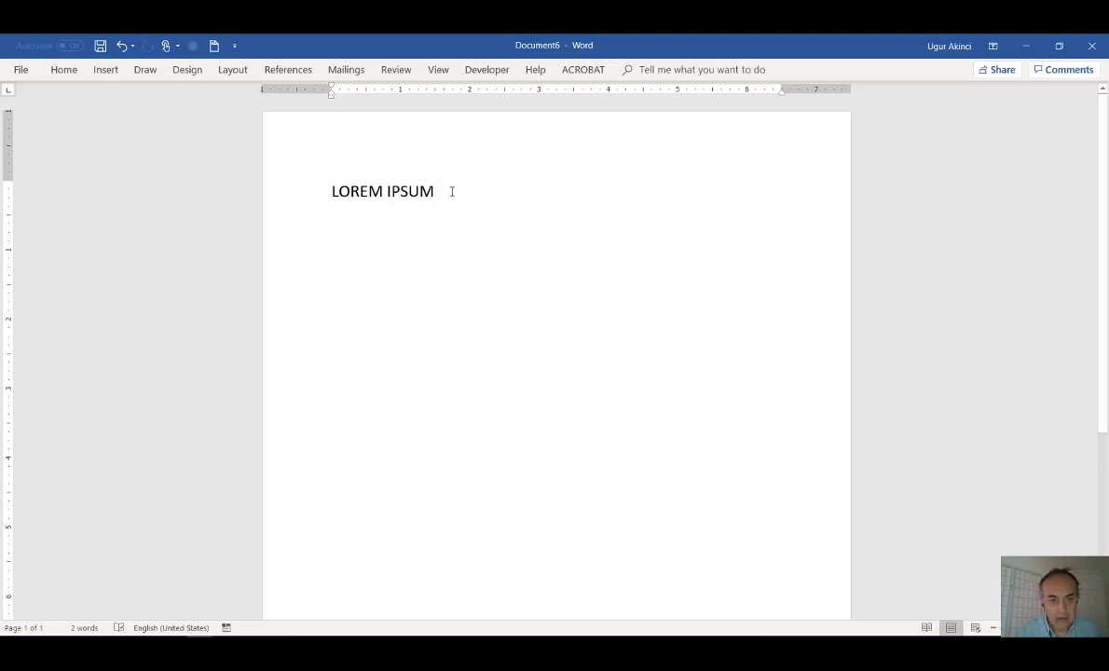
{"action": "left_click", "coordinate": [287, 186]}
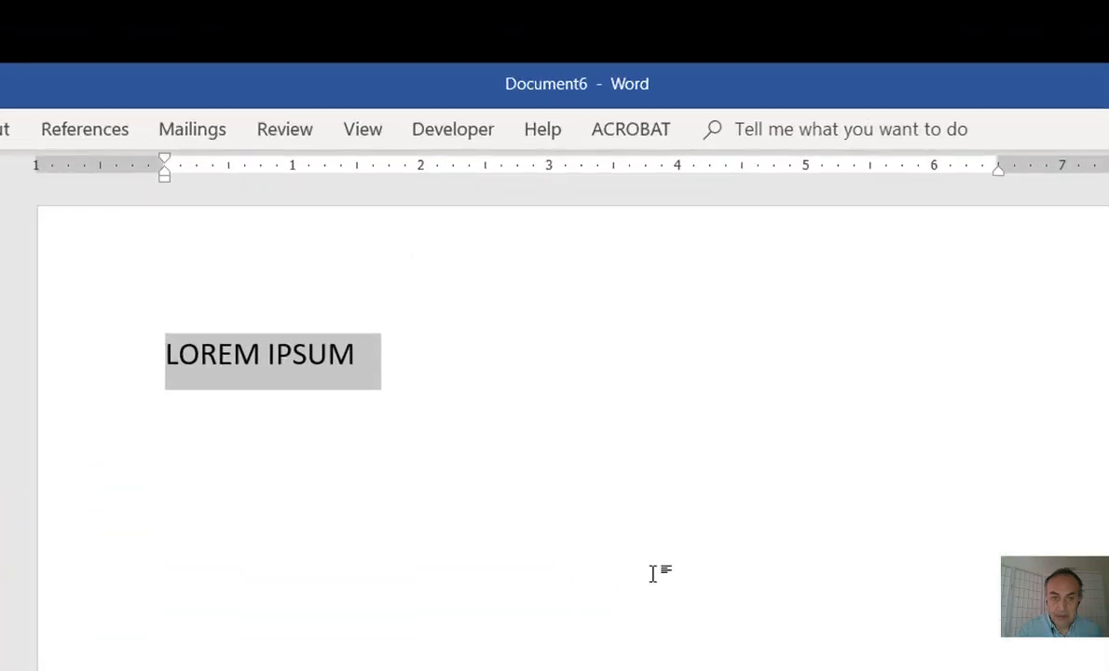
Replace the selected line with =rand(3,2) to generate three two-sentence sample paragraphs.
{"action": "type", "text": "="}
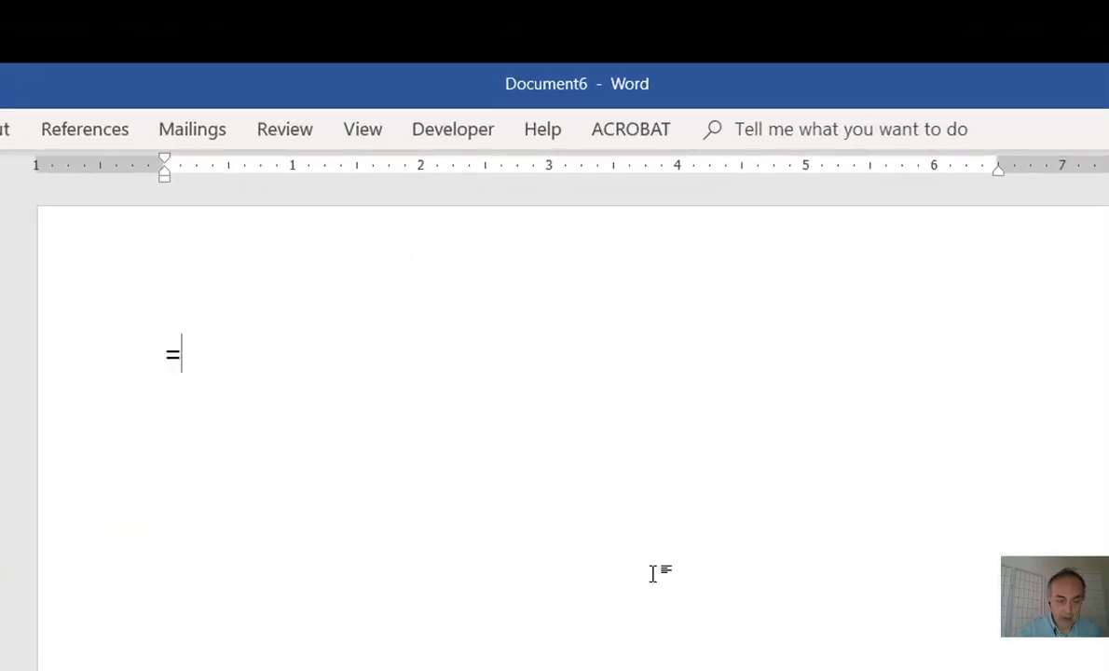
{"action": "type", "text": "rand"}
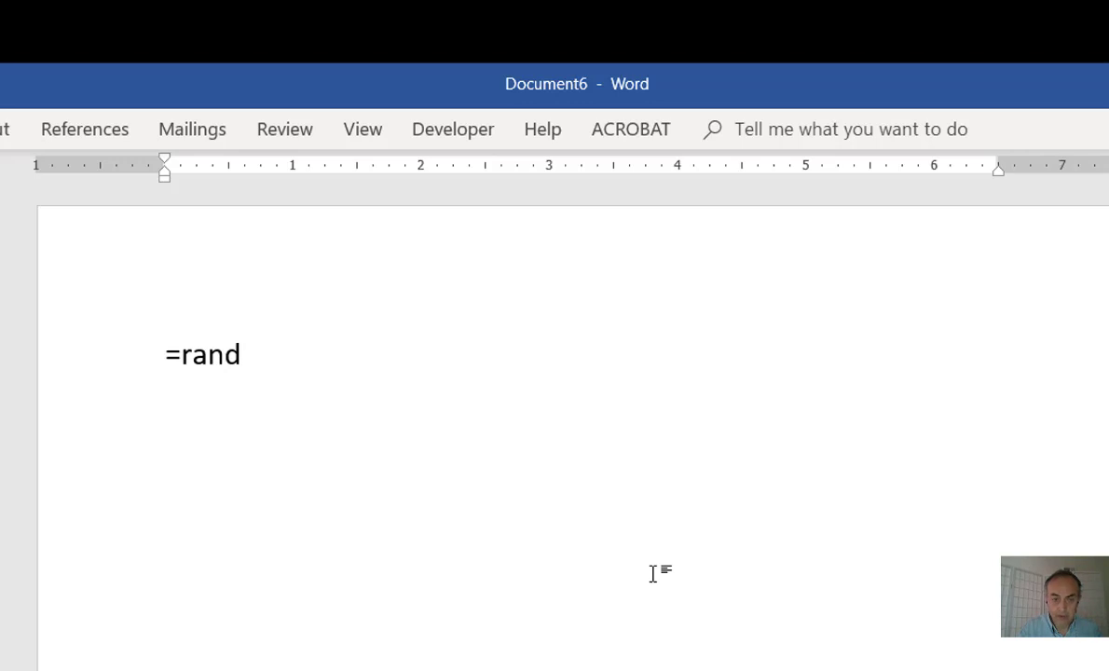
{"action": "type", "text": "("}
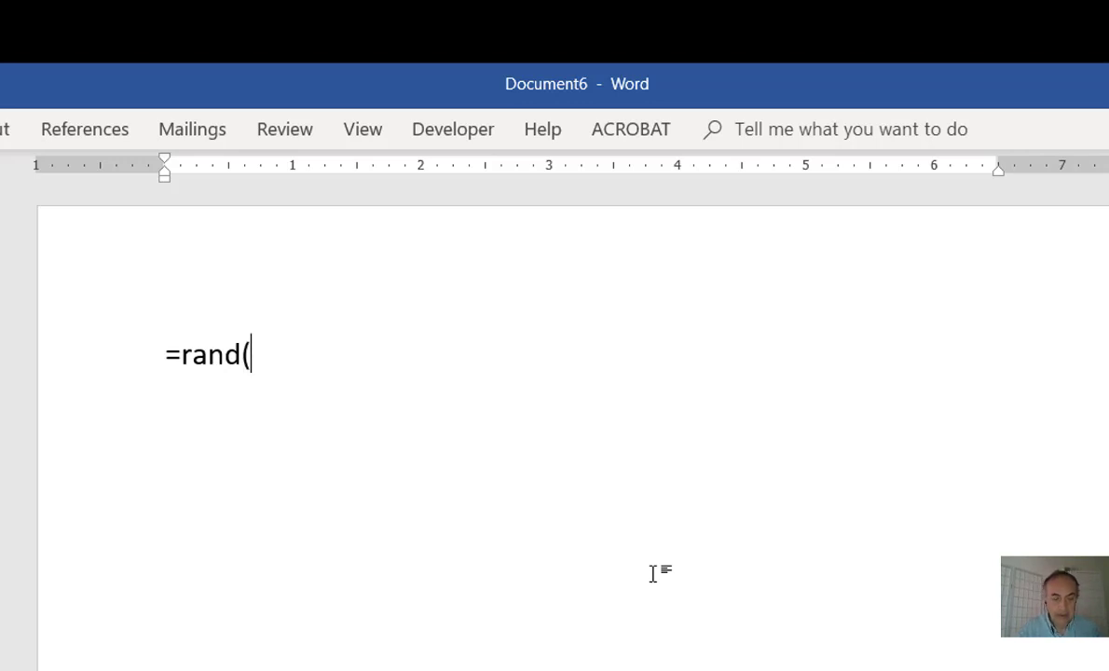
{"action": "type", "text": "3"}
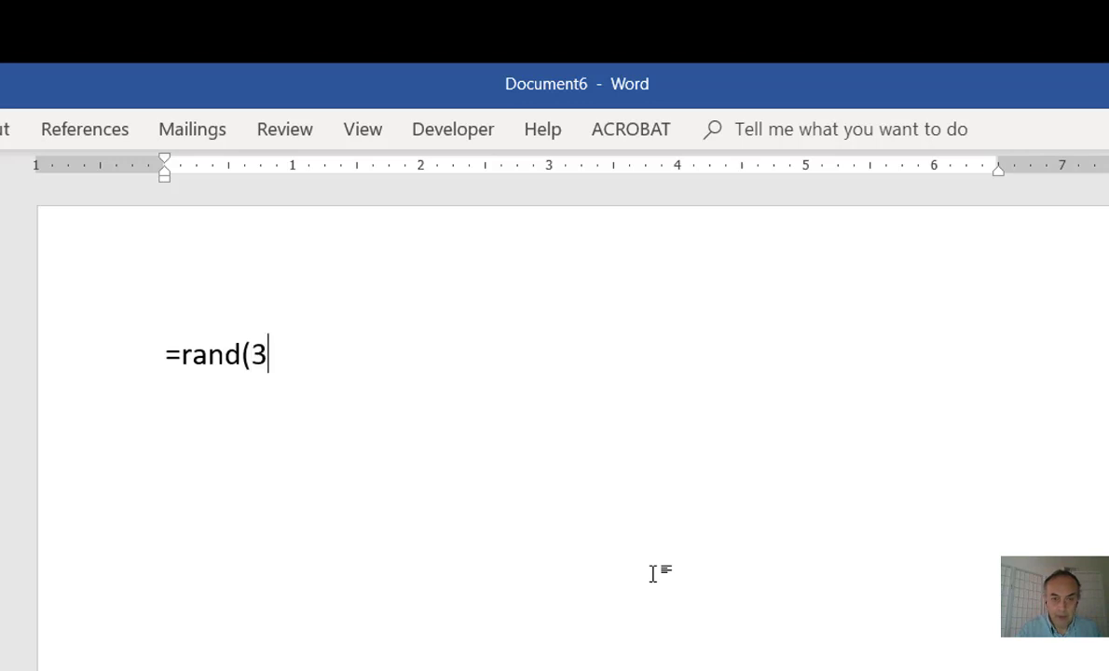
{"action": "type", "text": ","}
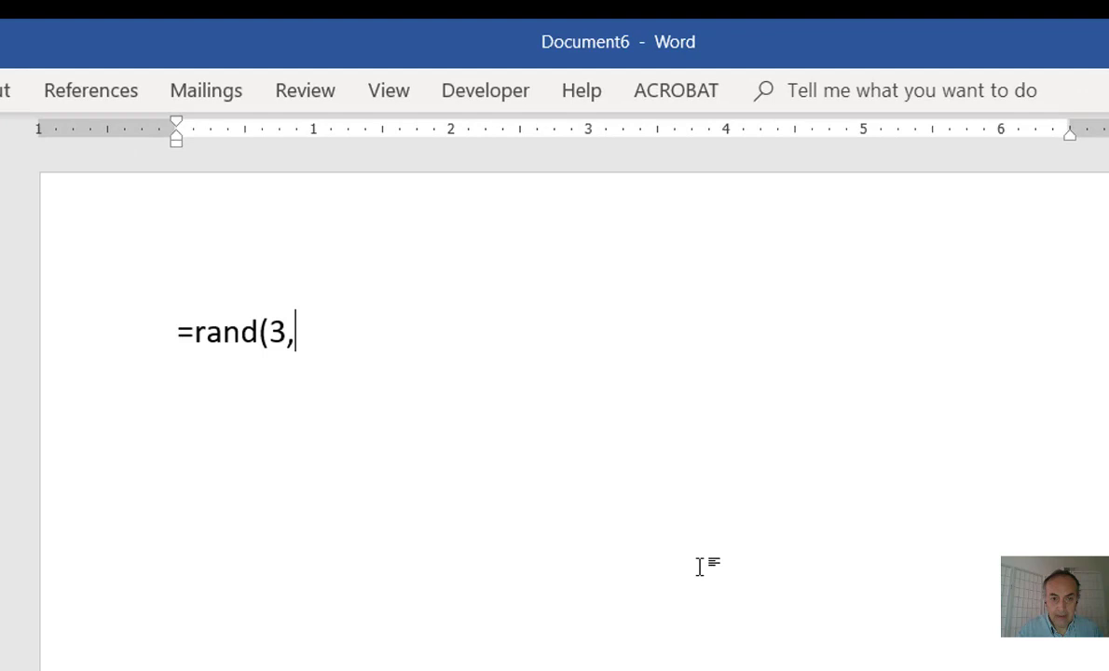
{"action": "type", "text": "2"}
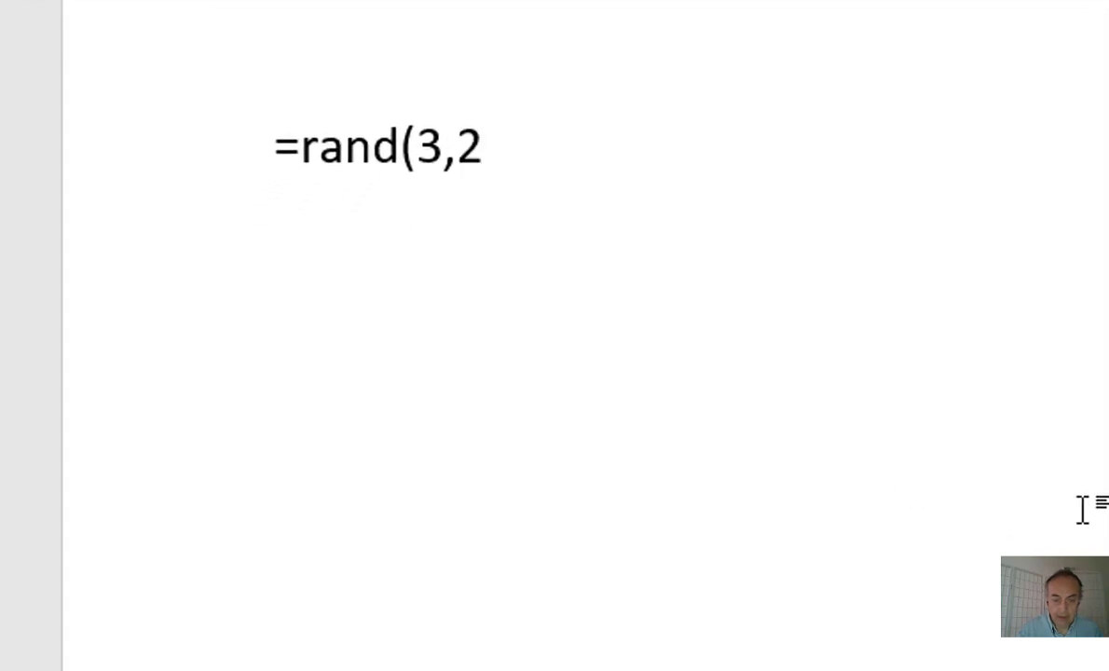
{"action": "type", "text": ")"}
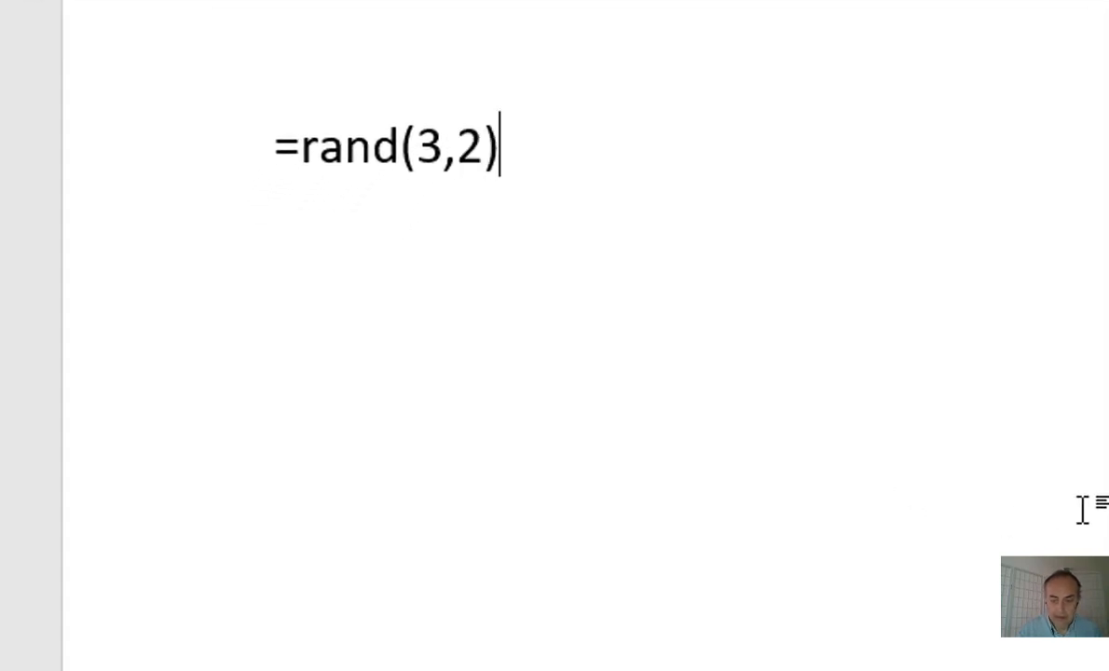
{"action": "key", "text": "Return"}
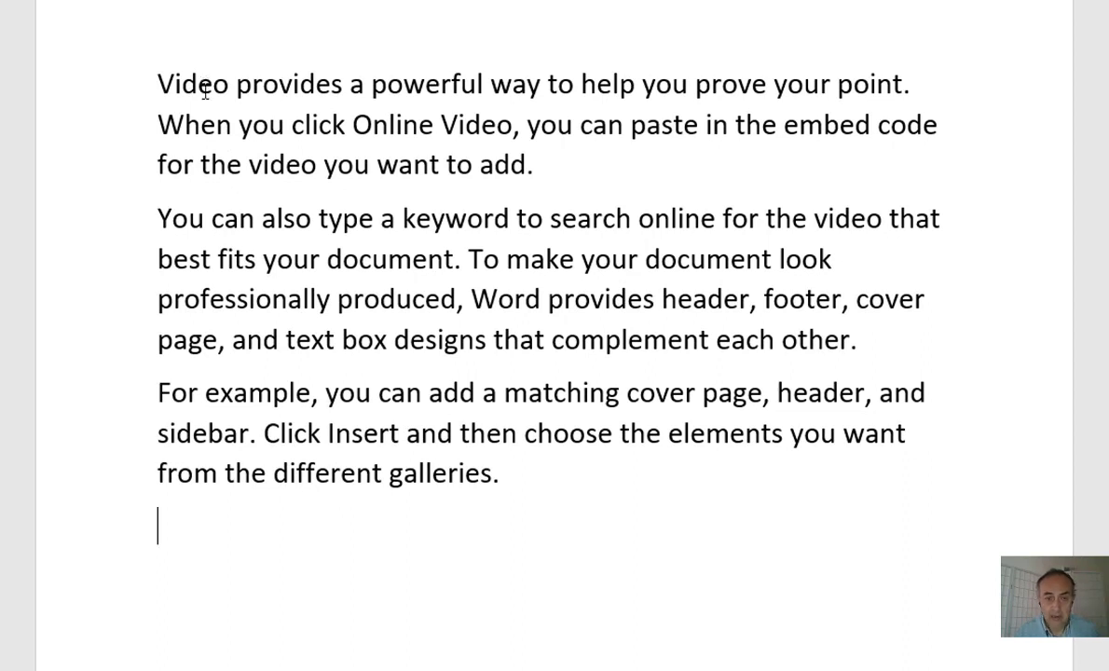
Select the first paragraph and attach the comment 'This is placeholder text'.
{"action": "left_click_drag", "start_coordinate": [166, 84], "coordinate": [537, 165]}
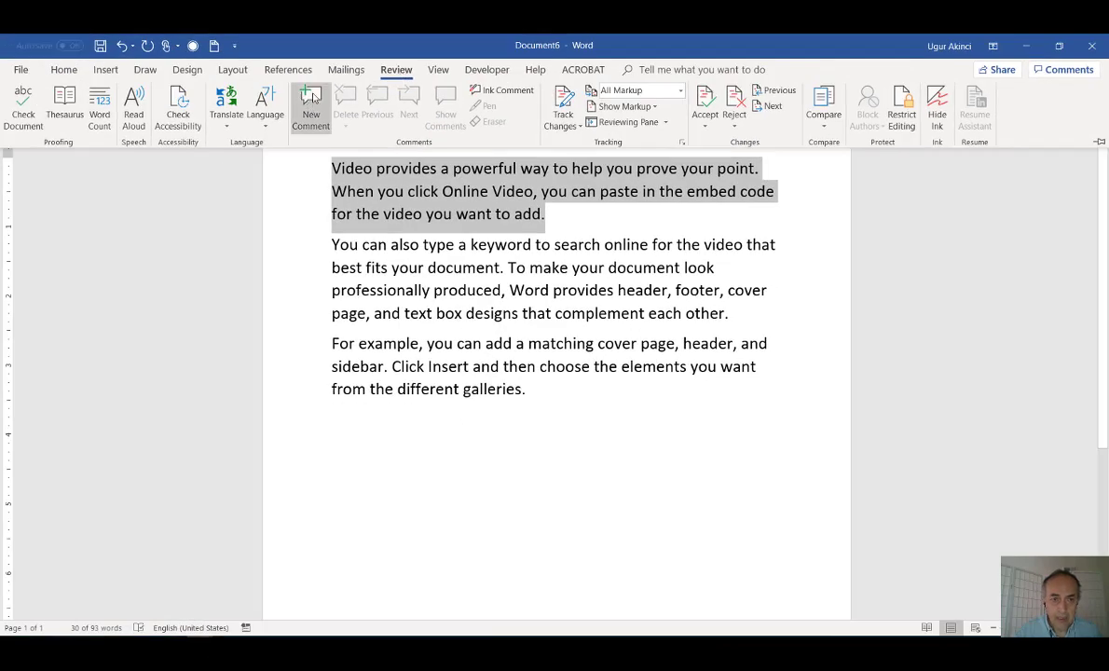
{"action": "left_click", "coordinate": [313, 97]}
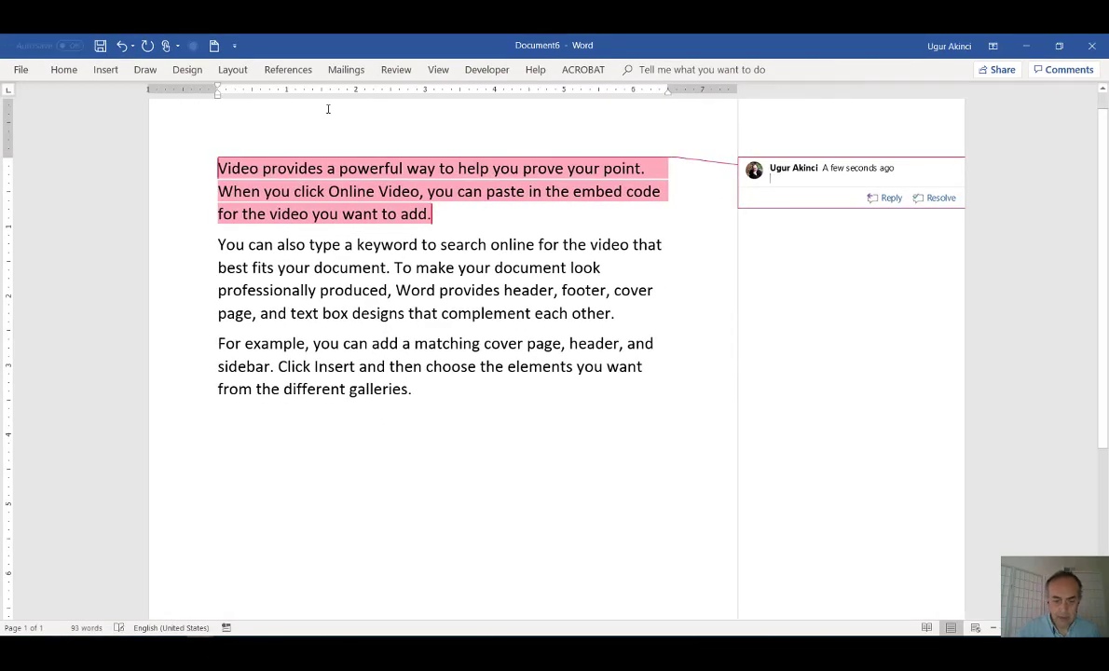
{"action": "type", "text": "Thisis"}
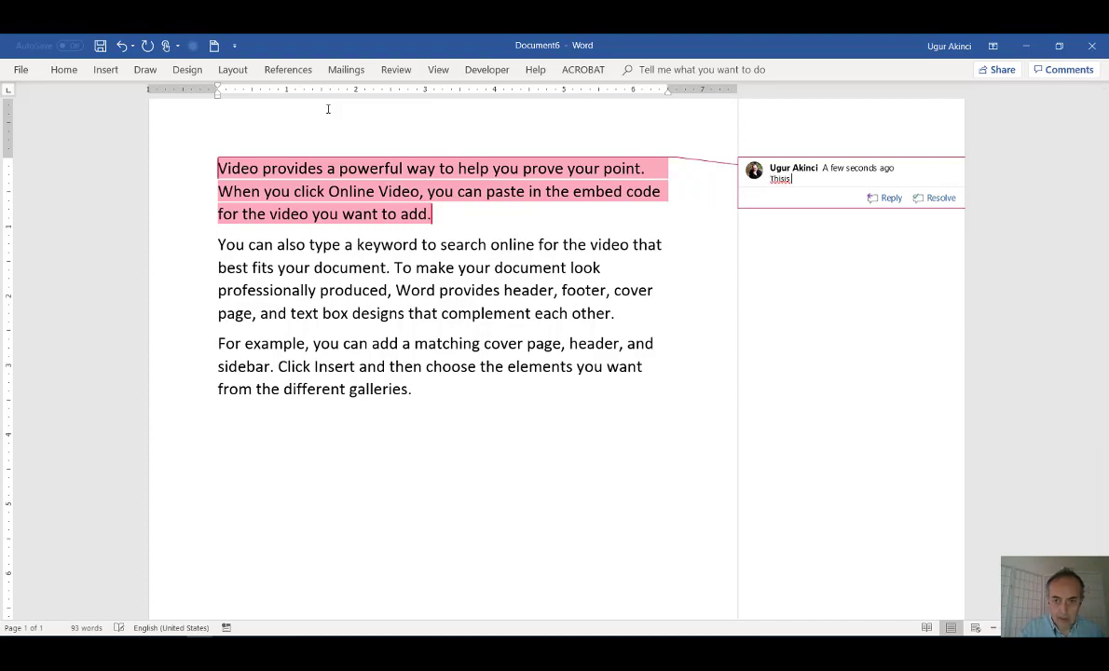
{"action": "key", "text": "BackSpace"}
{"action": "key", "text": "BackSpace"}
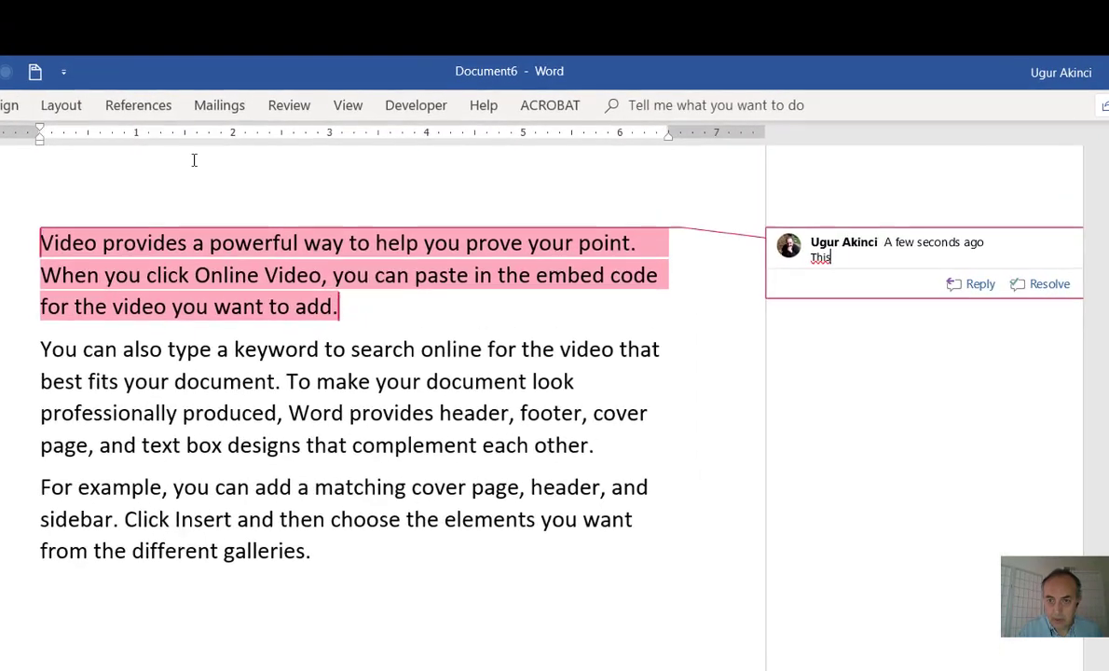
{"action": "type", "text": "is is"}
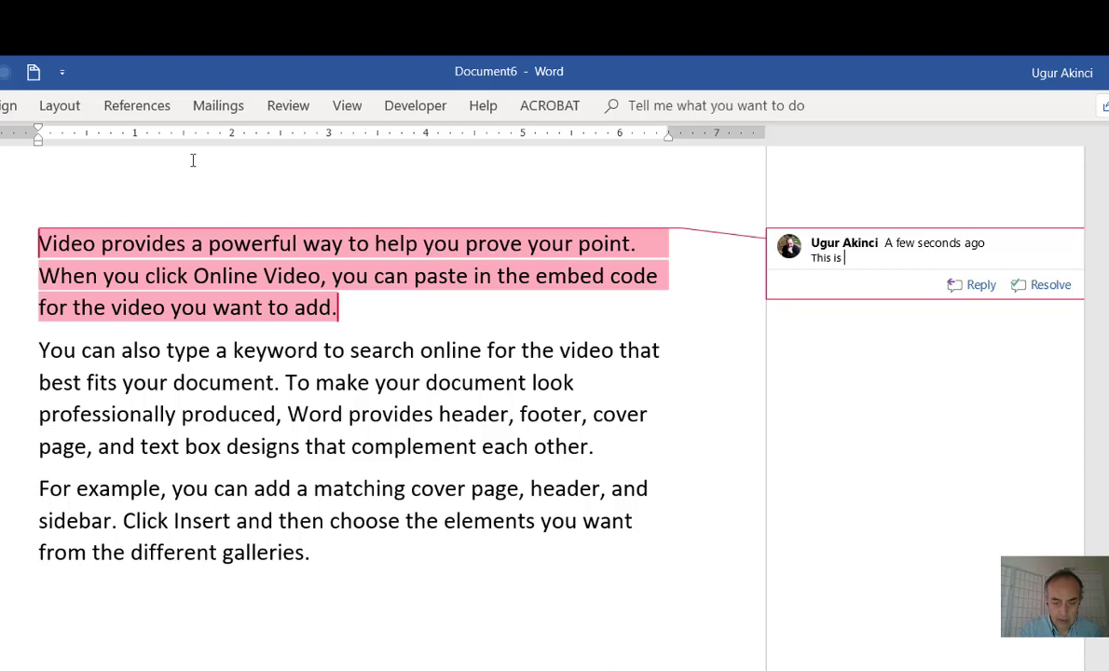
{"action": "type", "text": "placeholder text"}
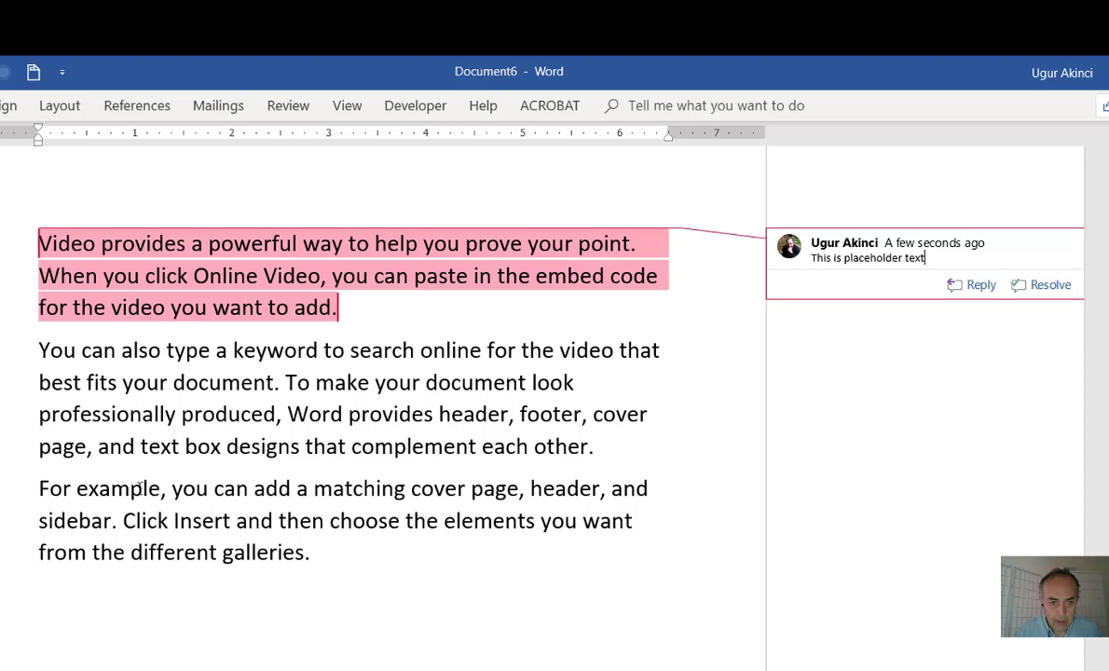
{"action": "key", "text": "Escape"}
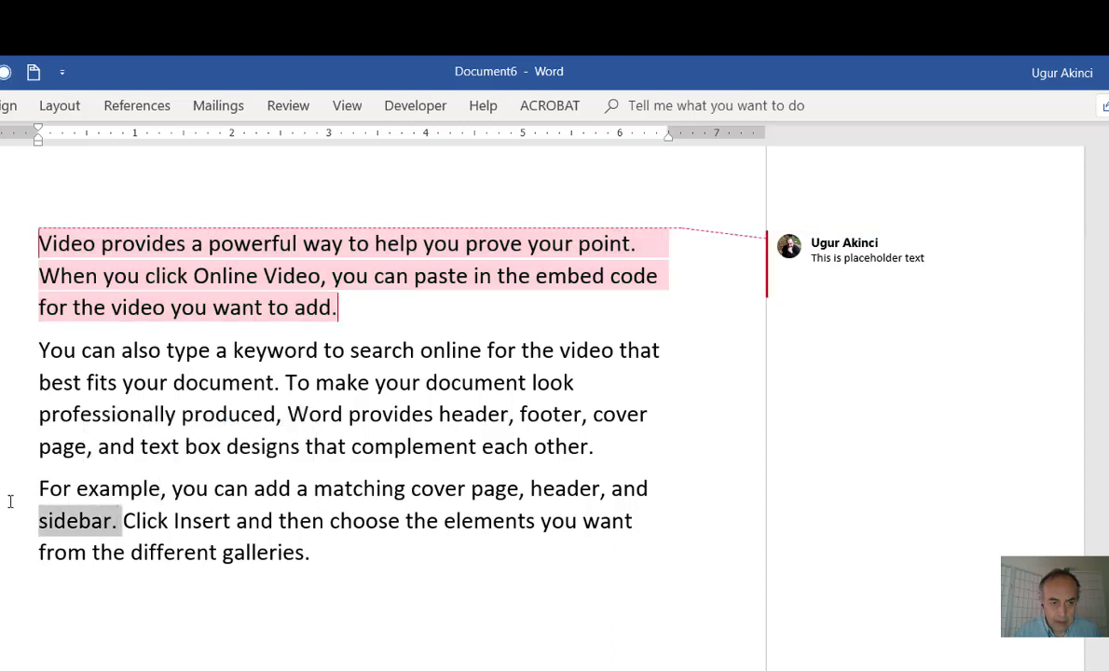
Attach the comment 'This is an example.' to the third paragraph's For example sentence.
{"action": "left_click", "coordinate": [285, 108]}
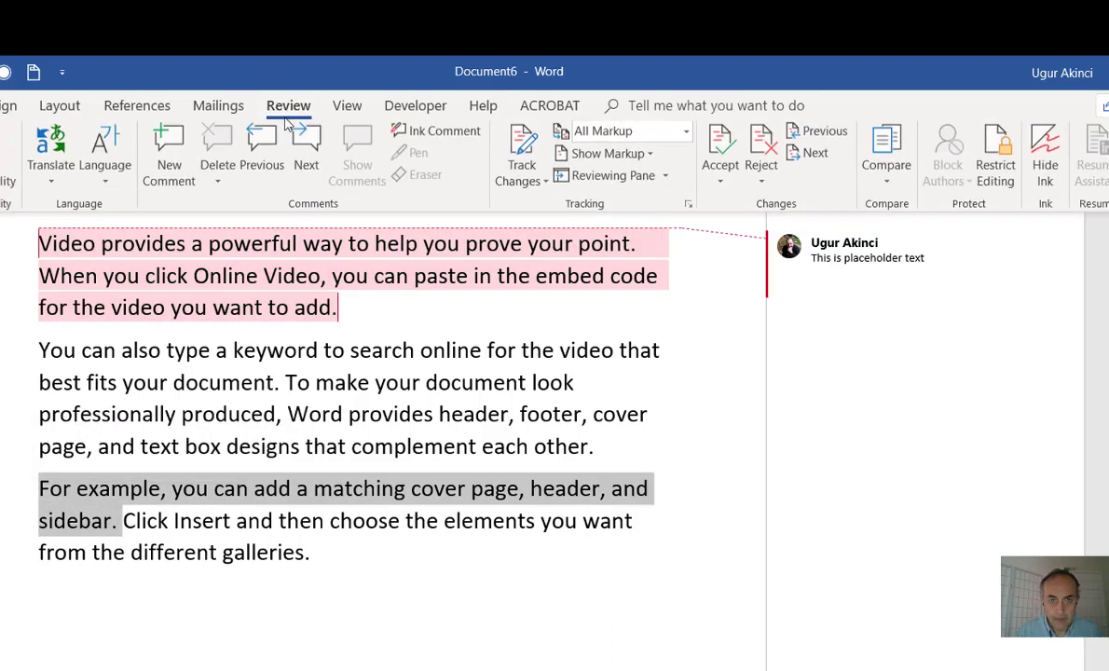
{"action": "left_click", "coordinate": [171, 153]}
{"action": "type", "text": "This"}
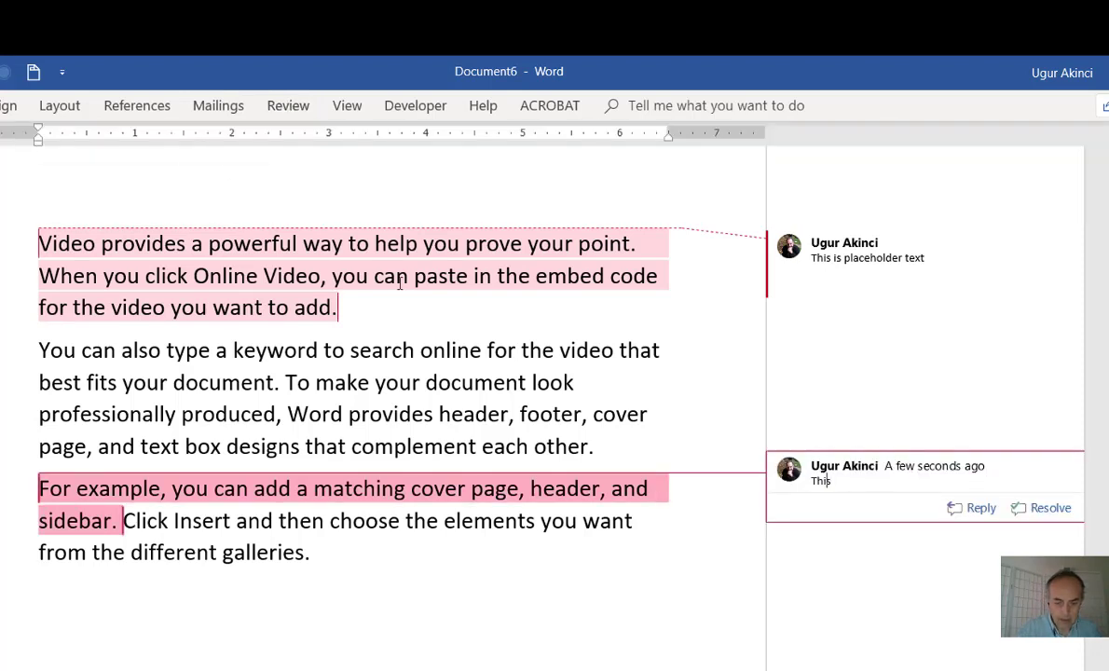
{"action": "type", "text": " is an example"}
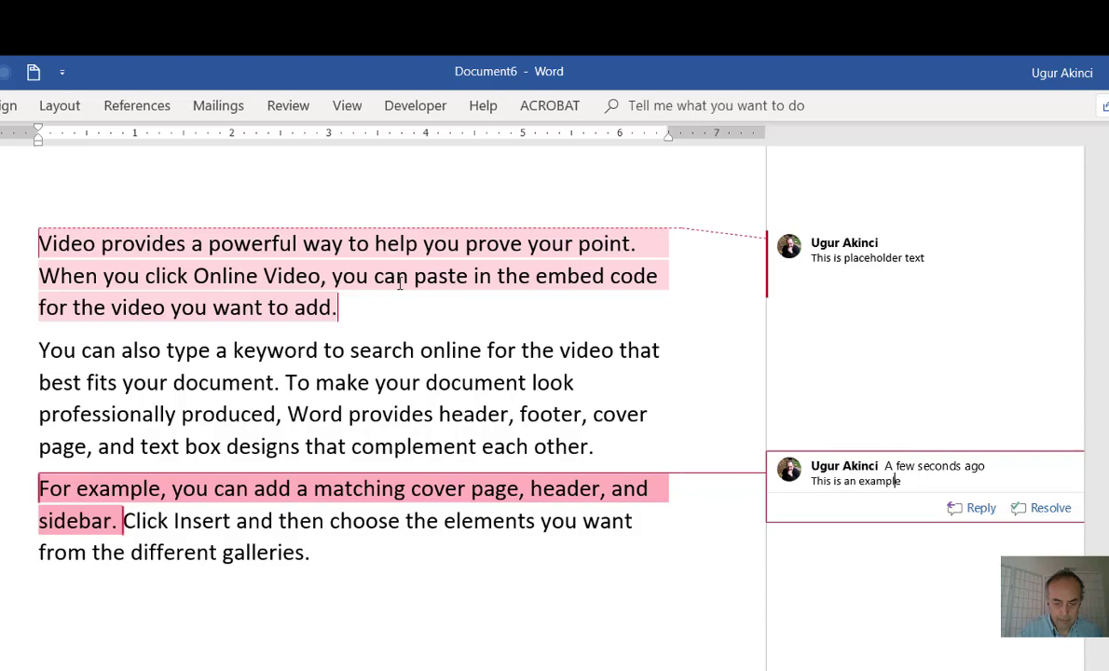
{"action": "type", "text": "."}
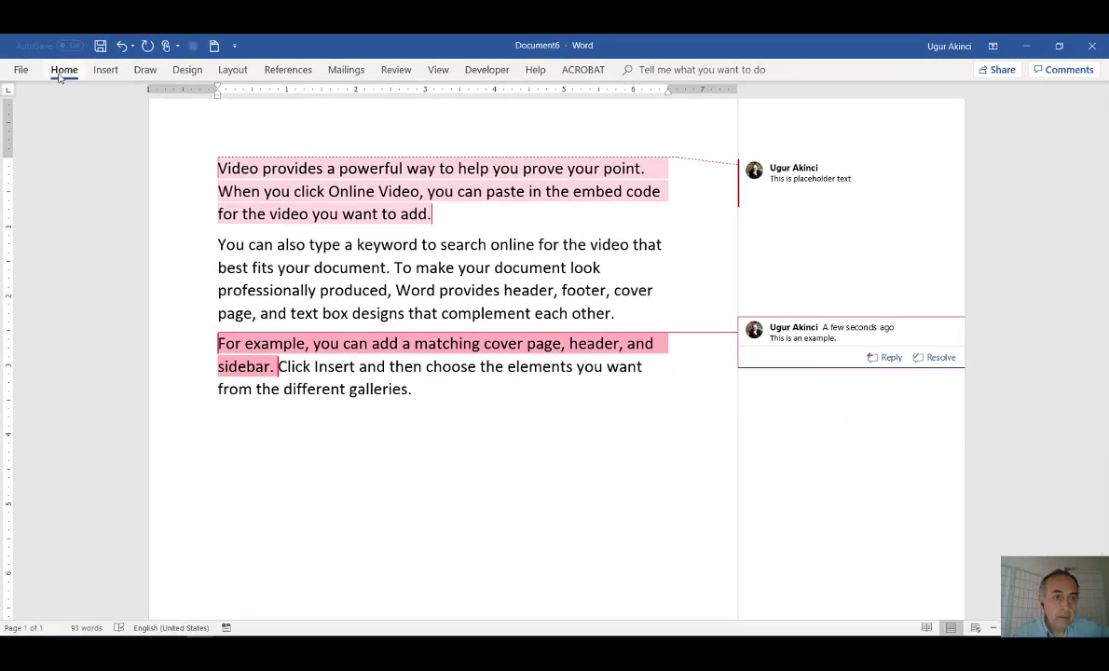
Expand the Home ribbon permanently and scroll the page up slightly.
{"action": "left_click", "coordinate": [61, 71]}
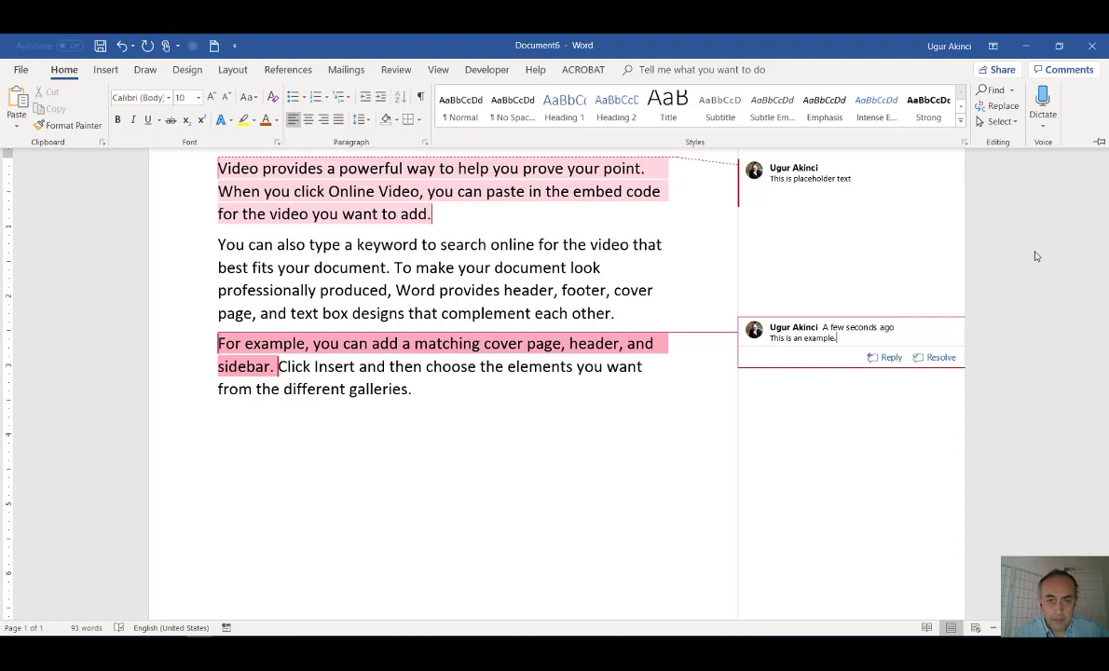
{"action": "scroll", "coordinate": [1034, 256], "scroll_direction": "up", "scroll_amount": 1}
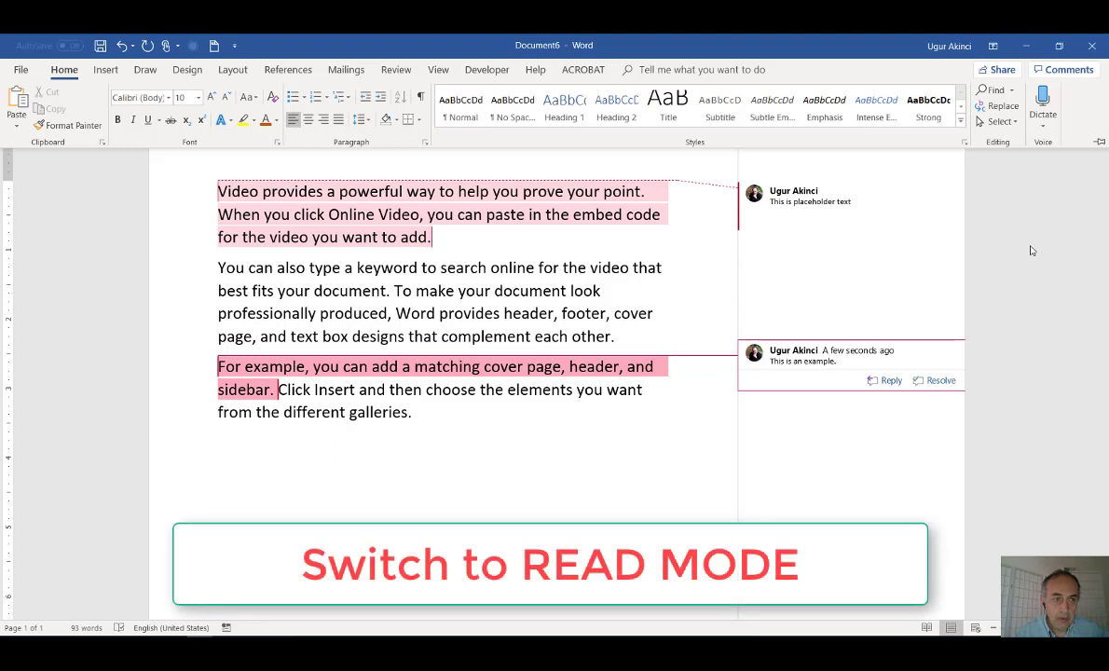
{"action": "left_click", "coordinate": [438, 70]}
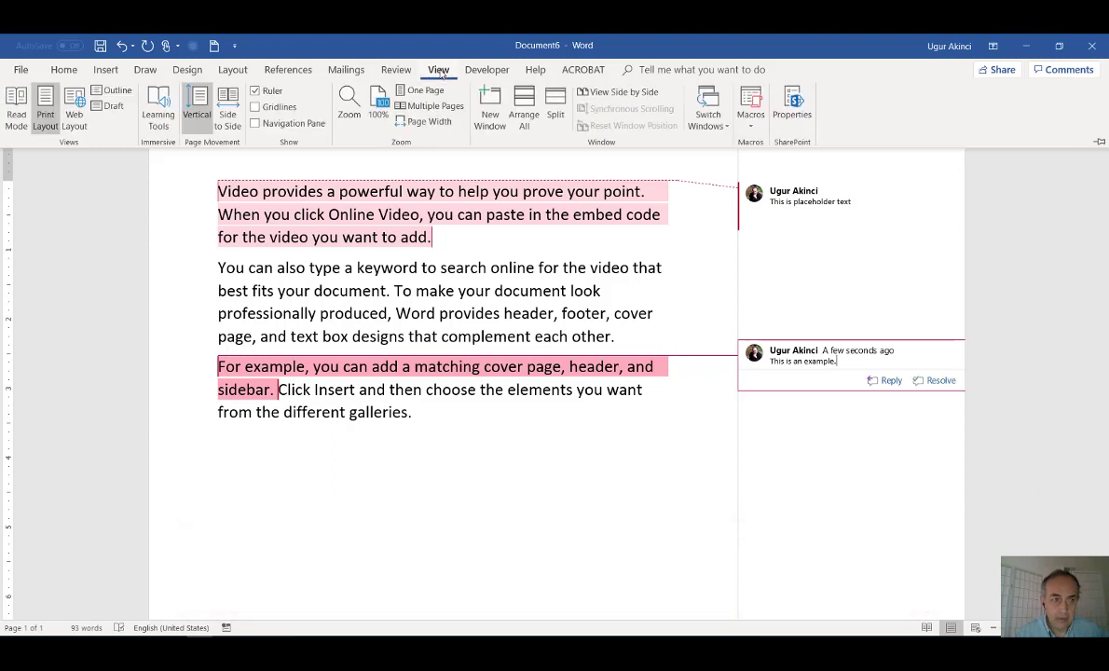
{"action": "left_click", "coordinate": [17, 118]}
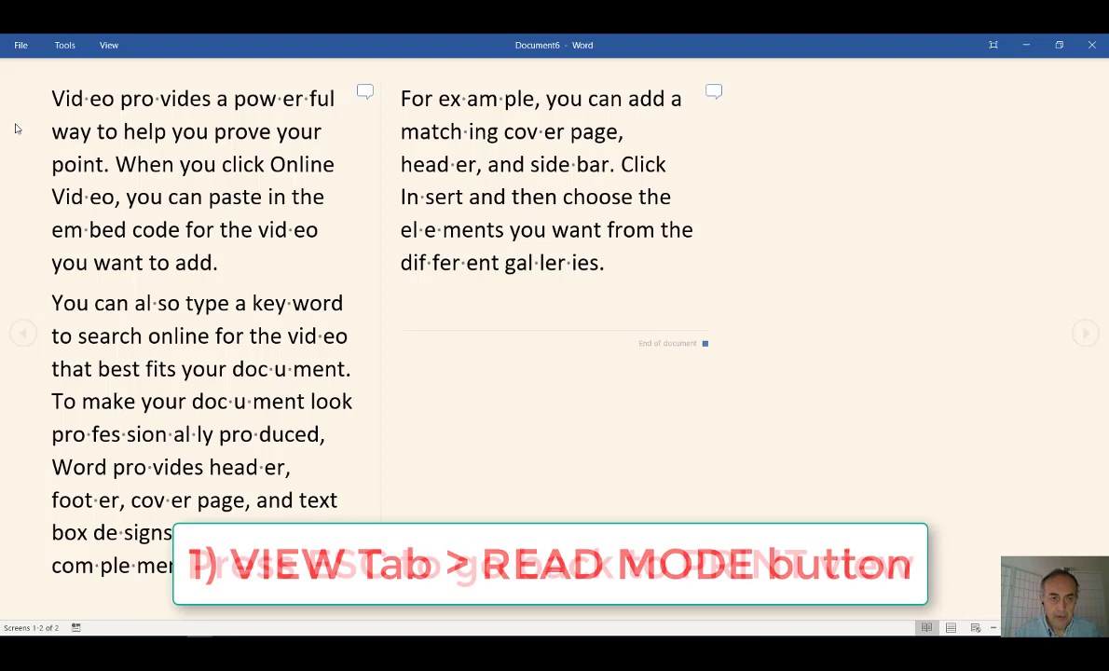
{"action": "key", "text": "Escape"}
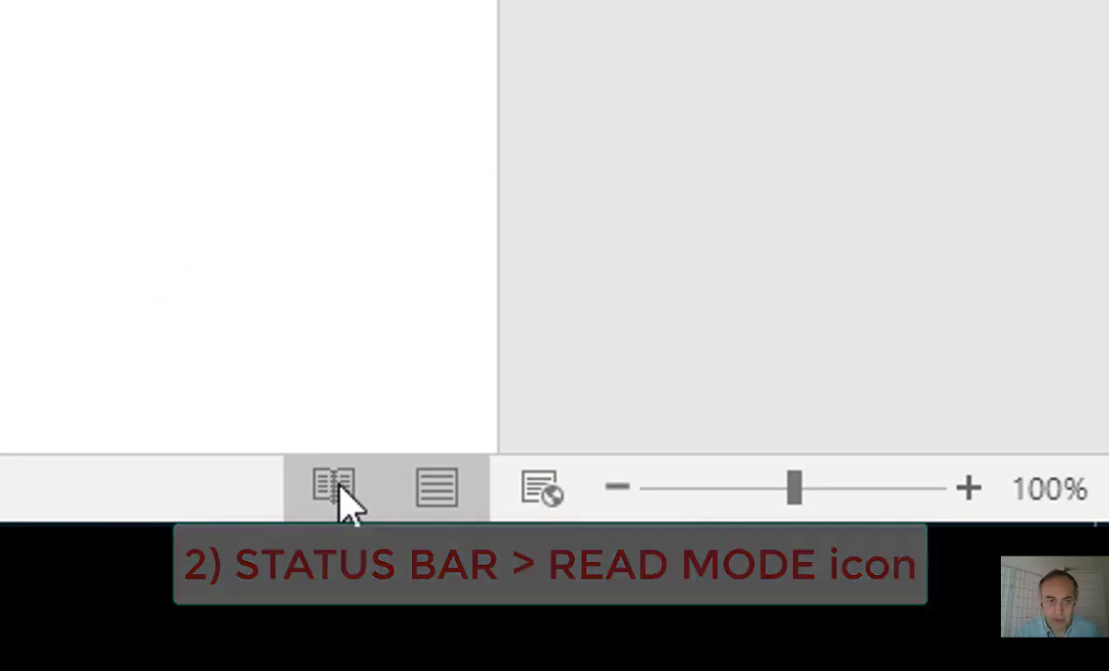
{"action": "left_click", "coordinate": [340, 487]}
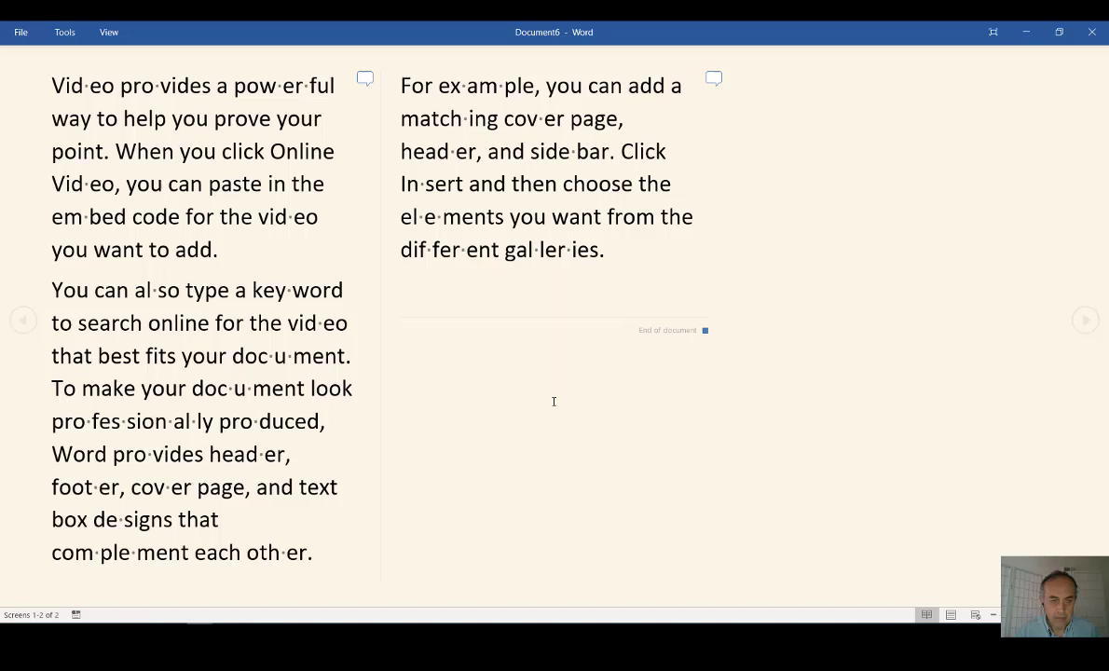
{"action": "key", "text": "Escape"}
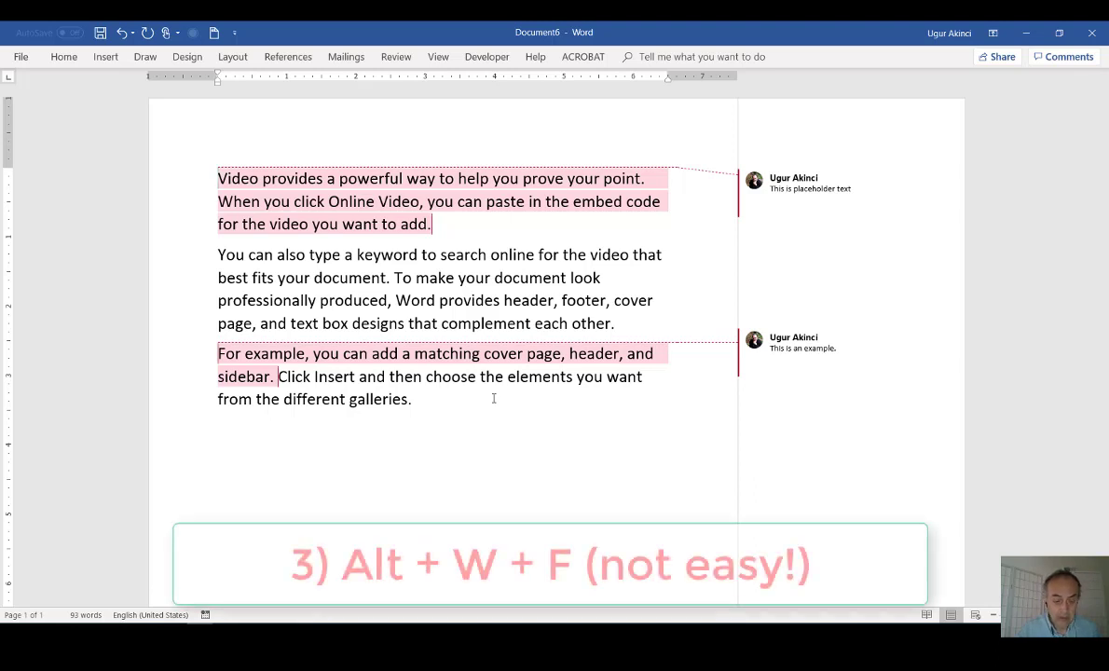
Switch the document to Read Mode with the Alt, W, F shortcut.
{"action": "key", "text": "alt"}
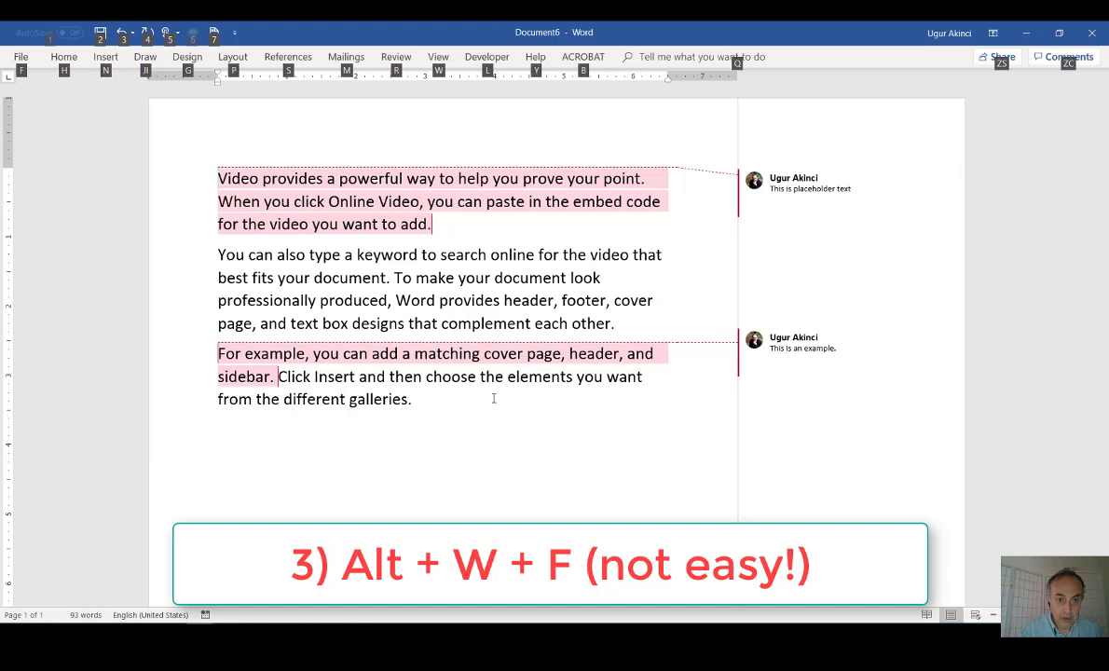
{"action": "key", "text": "w"}
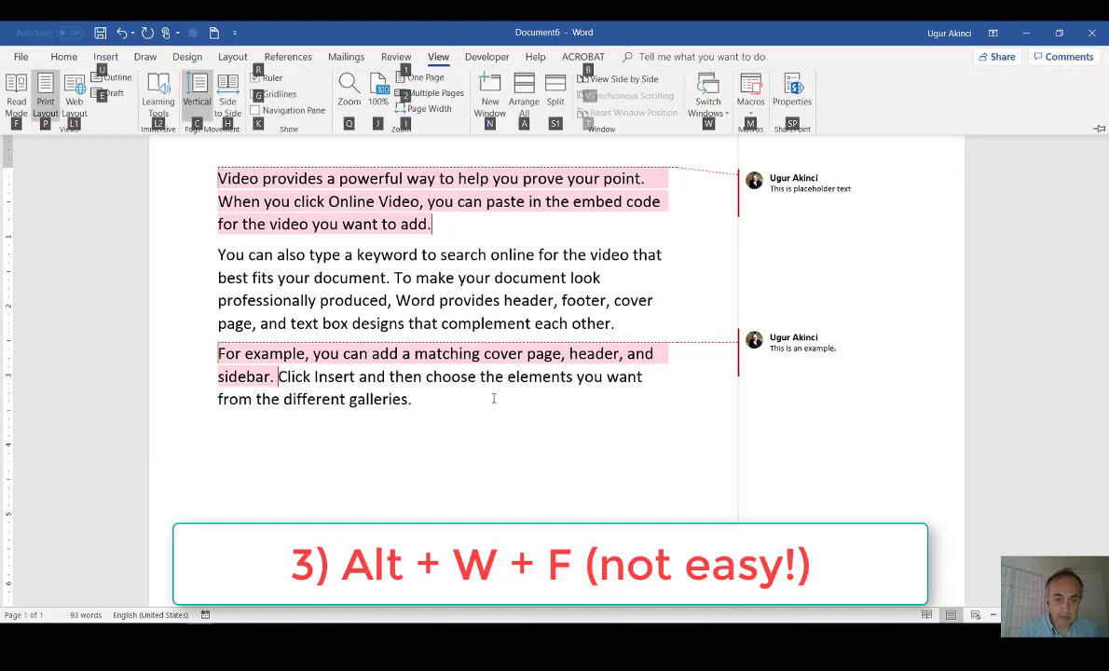
{"action": "key", "text": "f"}
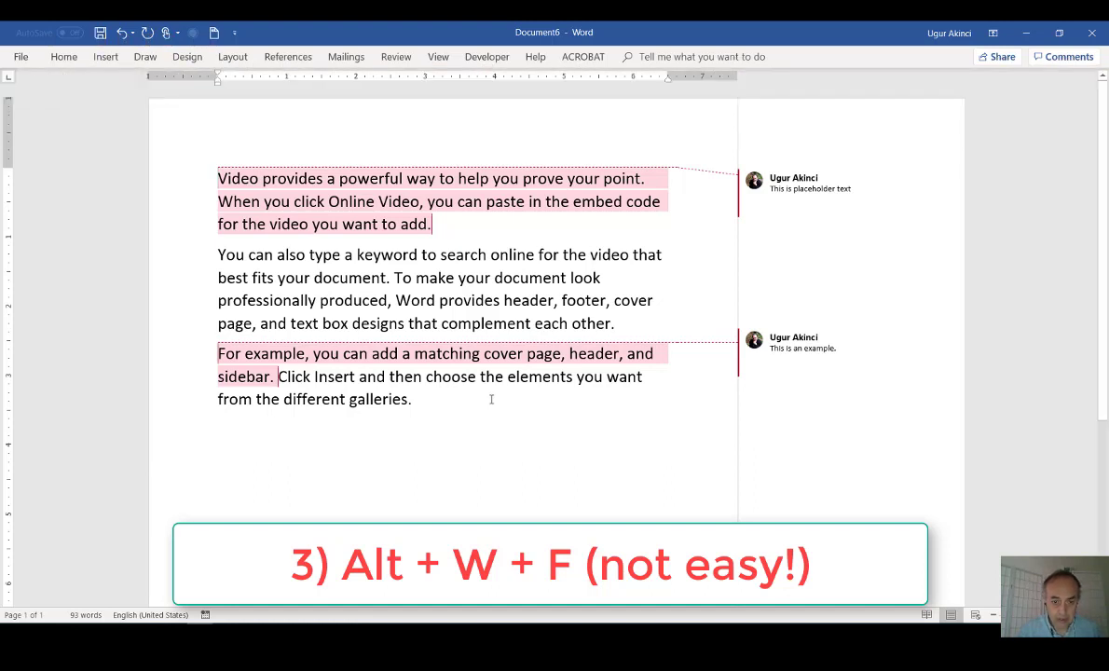
{"action": "key", "text": "alt"}
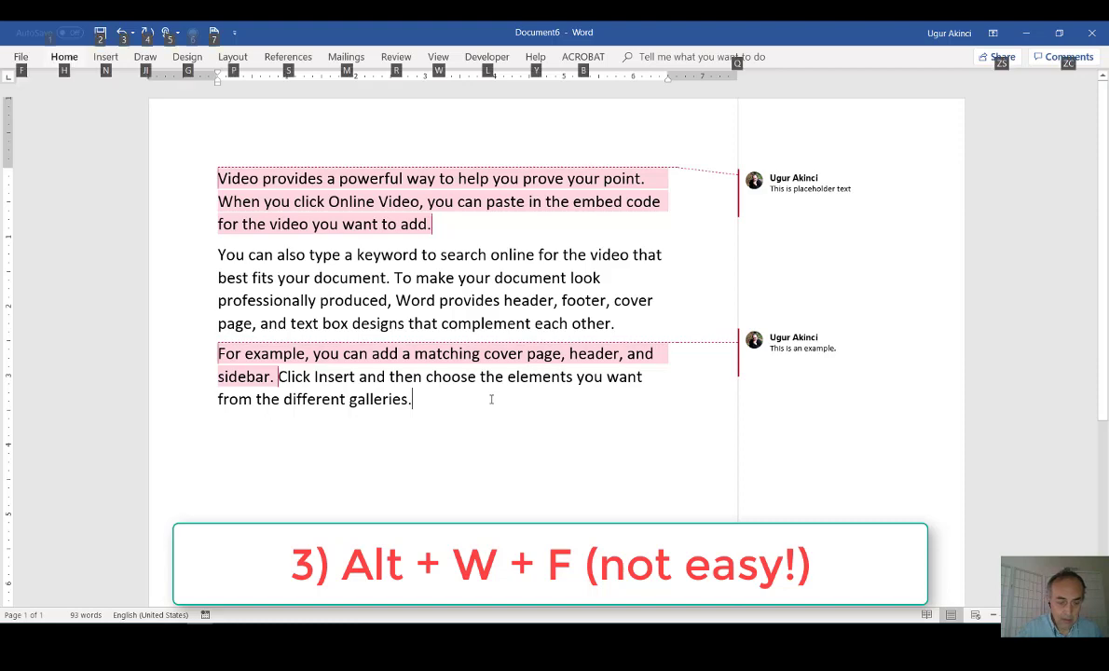
{"action": "key", "text": "w"}
{"action": "key", "text": "f"}
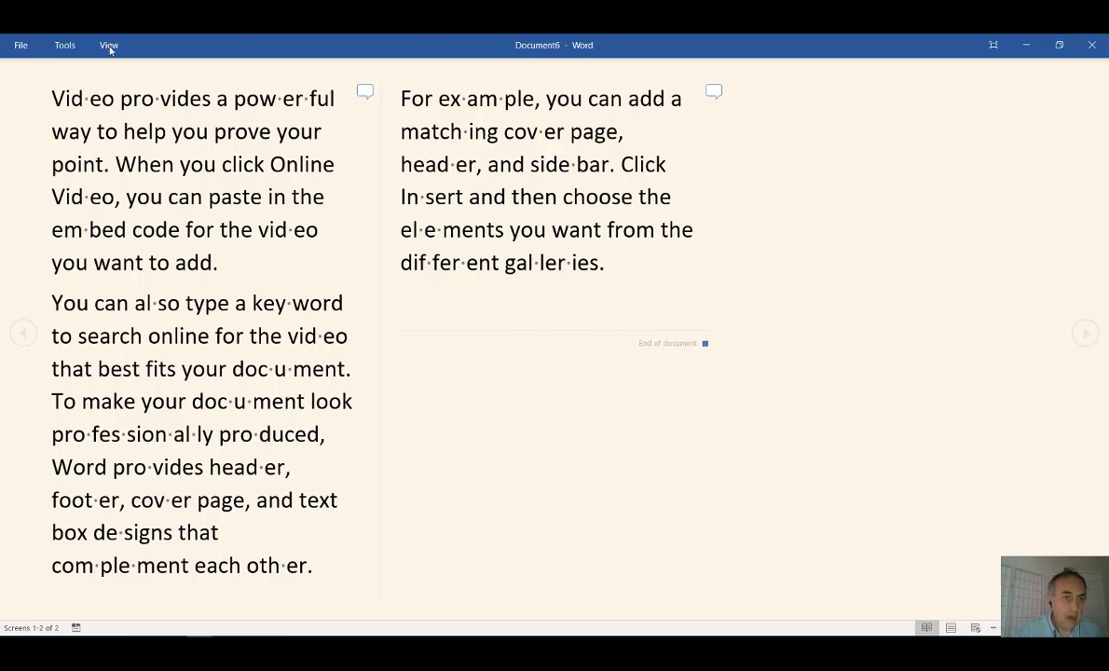
{"action": "left_click", "coordinate": [109, 47]}
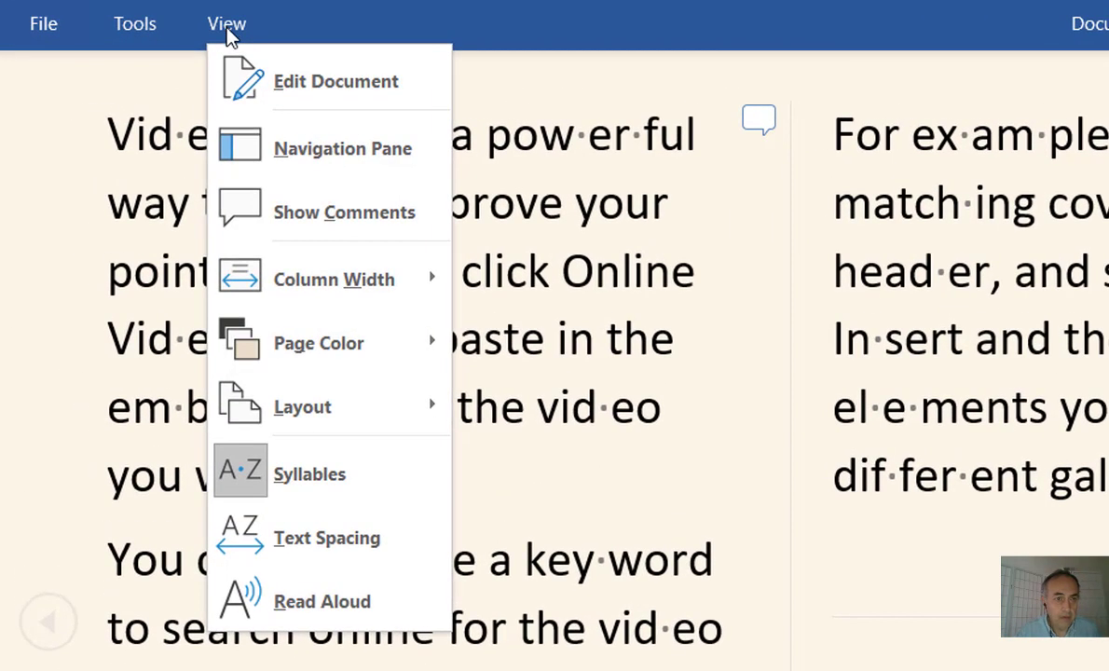
{"action": "left_click", "coordinate": [285, 156]}
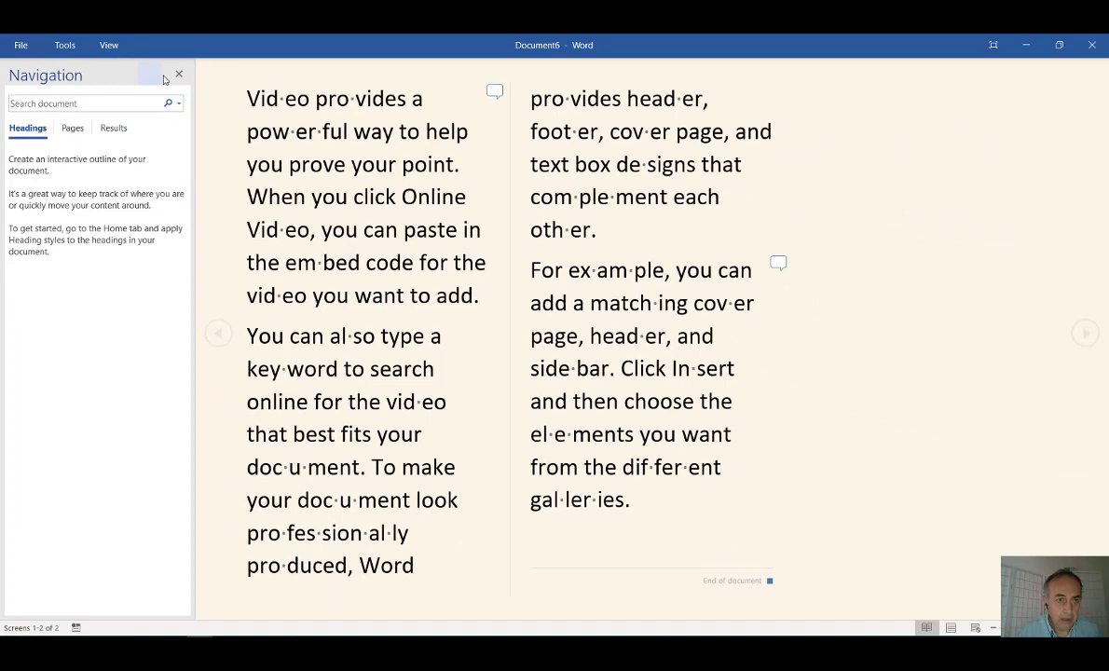
{"action": "left_click", "coordinate": [109, 45]}
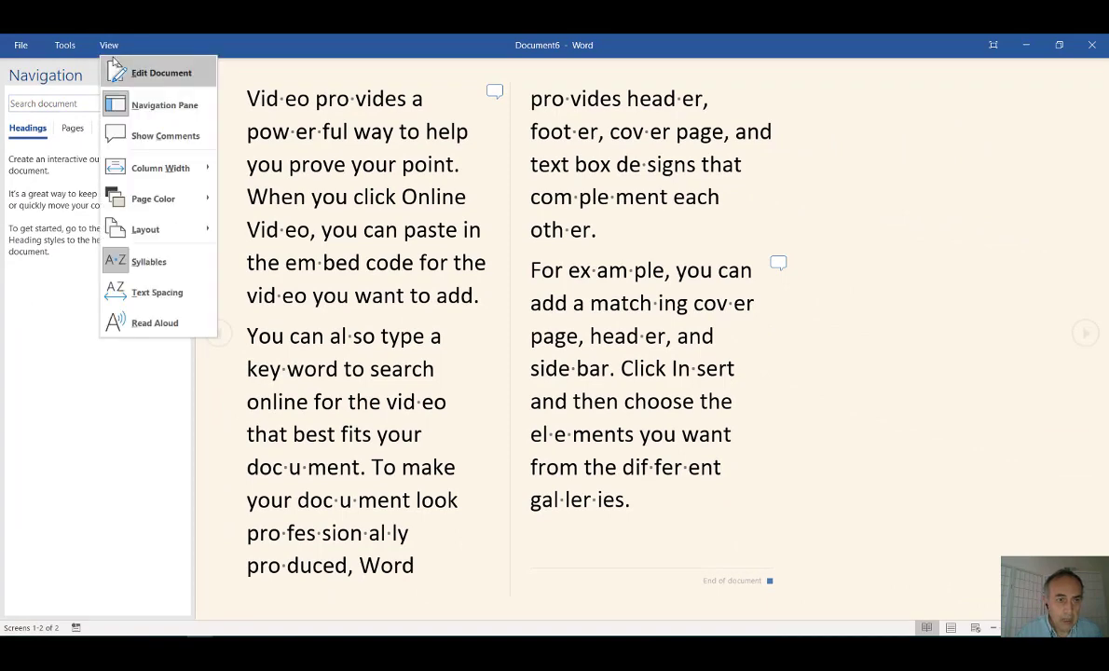
{"action": "left_click", "coordinate": [131, 107]}
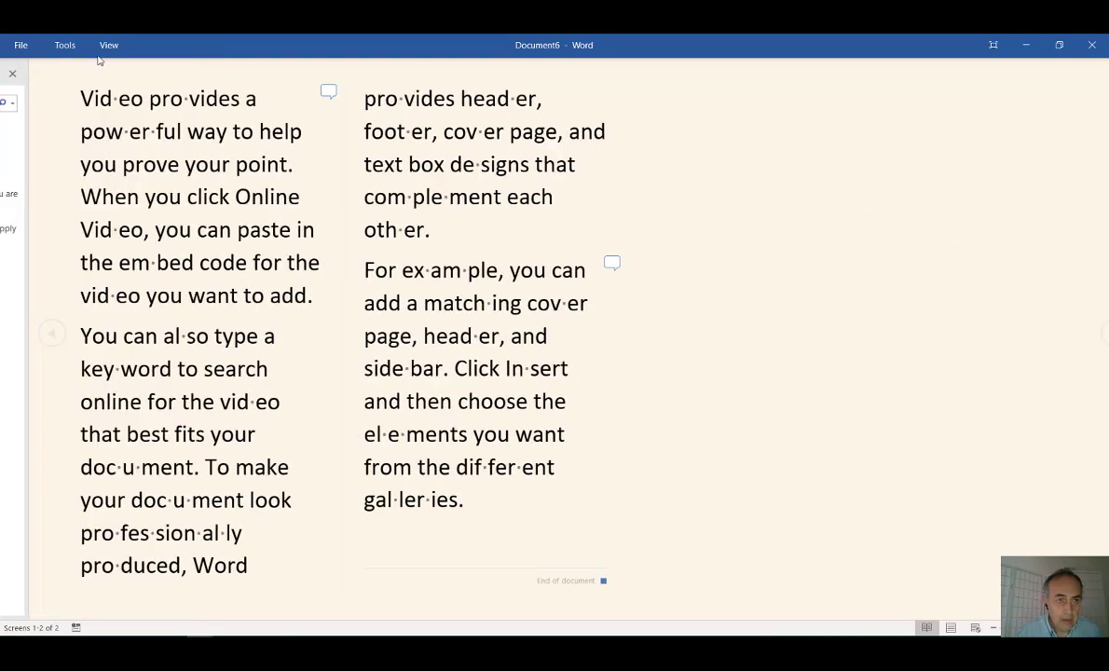
Change the Read Mode page color from Sepia to plain white, then to Inverse.
{"action": "left_click", "coordinate": [115, 47]}
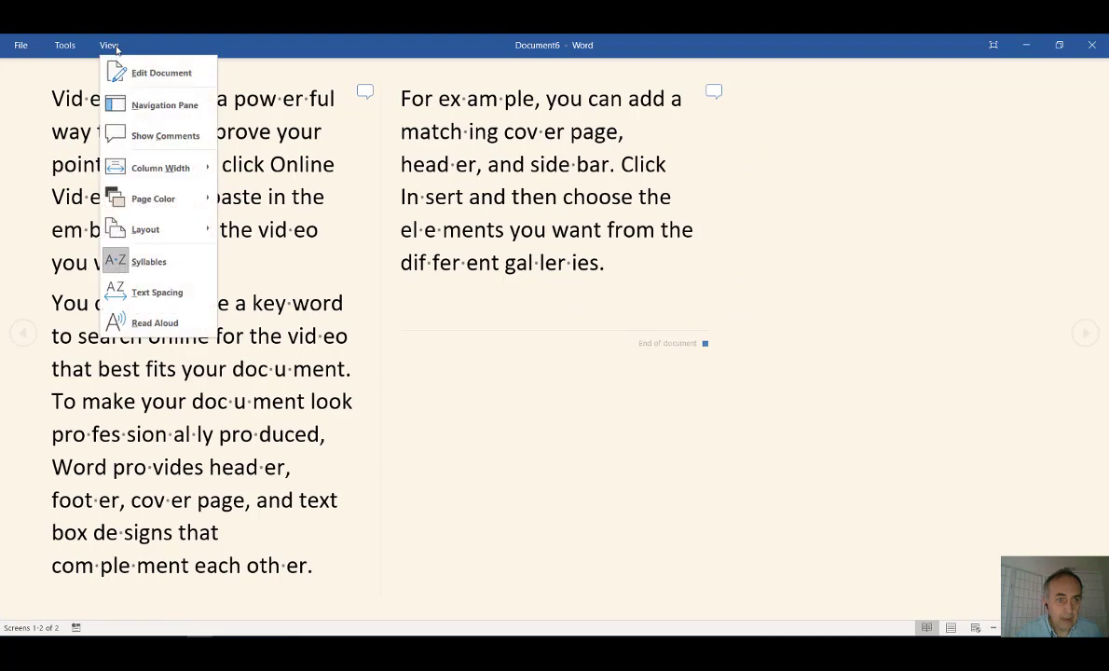
{"action": "mouse_move", "coordinate": [180, 203]}
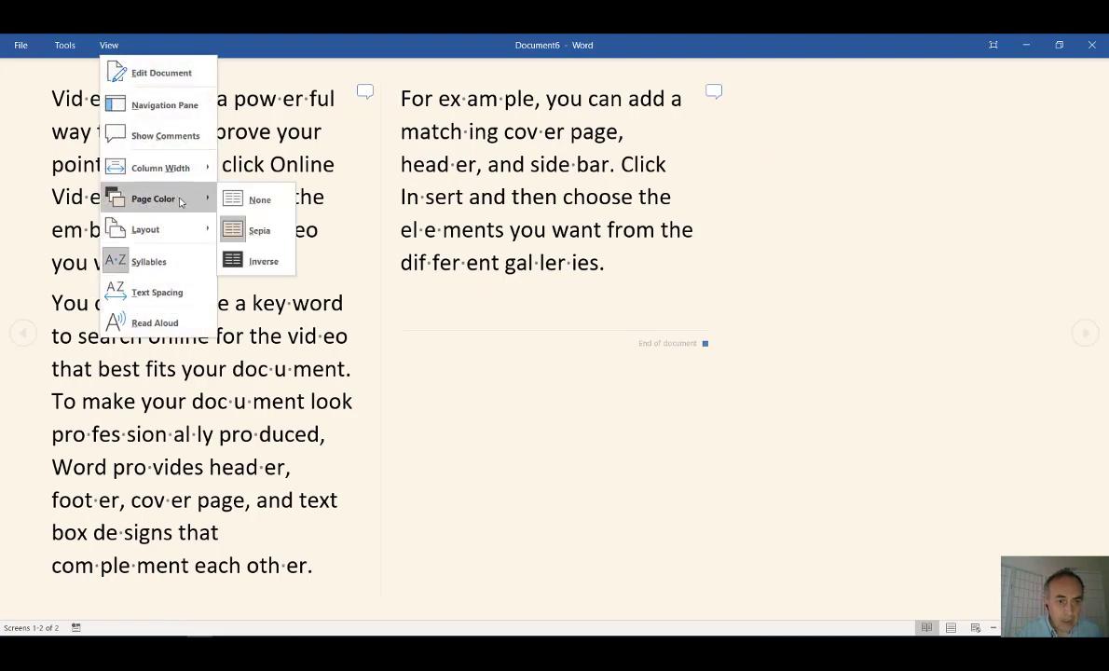
{"action": "left_click", "coordinate": [244, 199]}
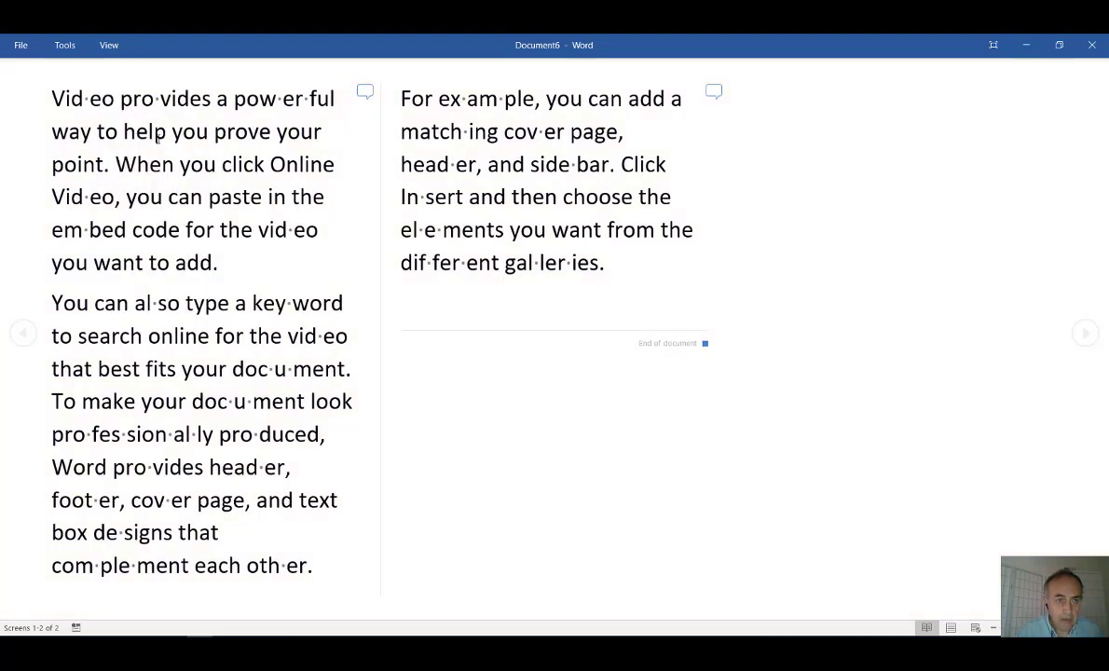
{"action": "left_click", "coordinate": [111, 45]}
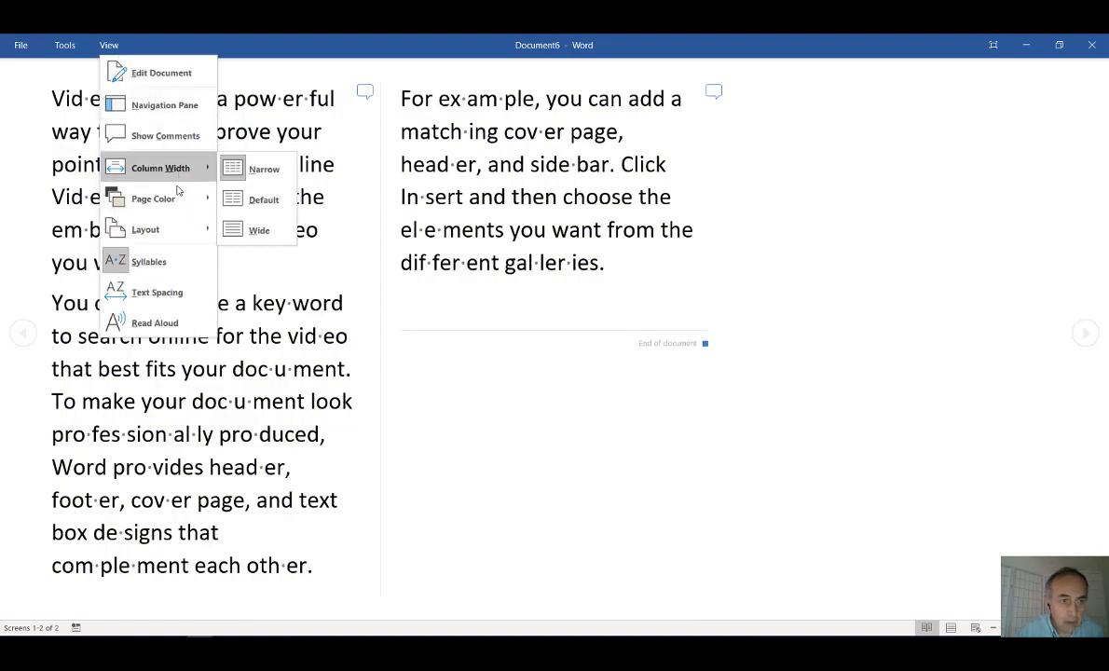
{"action": "mouse_move", "coordinate": [181, 199]}
{"action": "left_click", "coordinate": [261, 260]}
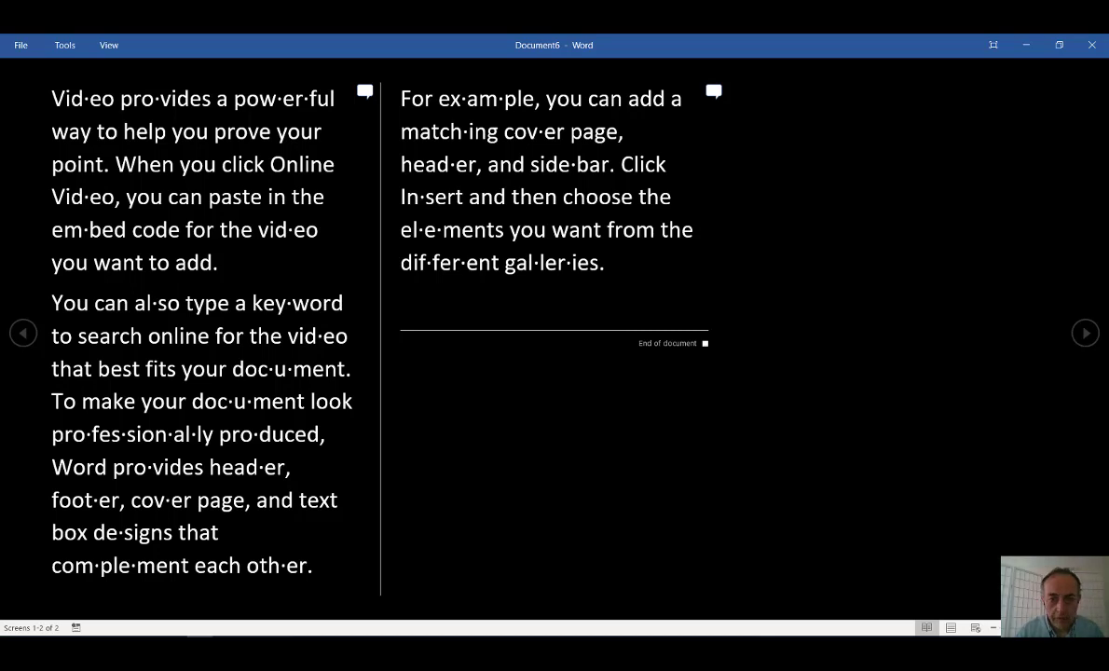
{"action": "left_click", "coordinate": [109, 46]}
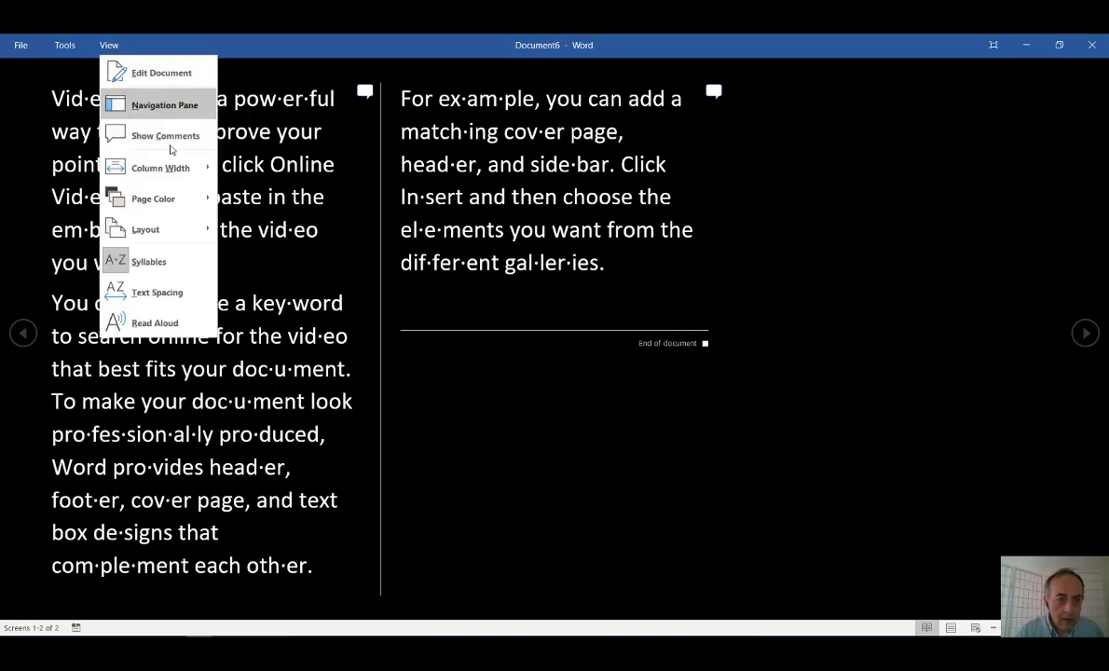
Reset the Read Mode column width to Default, then set it to Wide.
{"action": "mouse_move", "coordinate": [172, 171]}
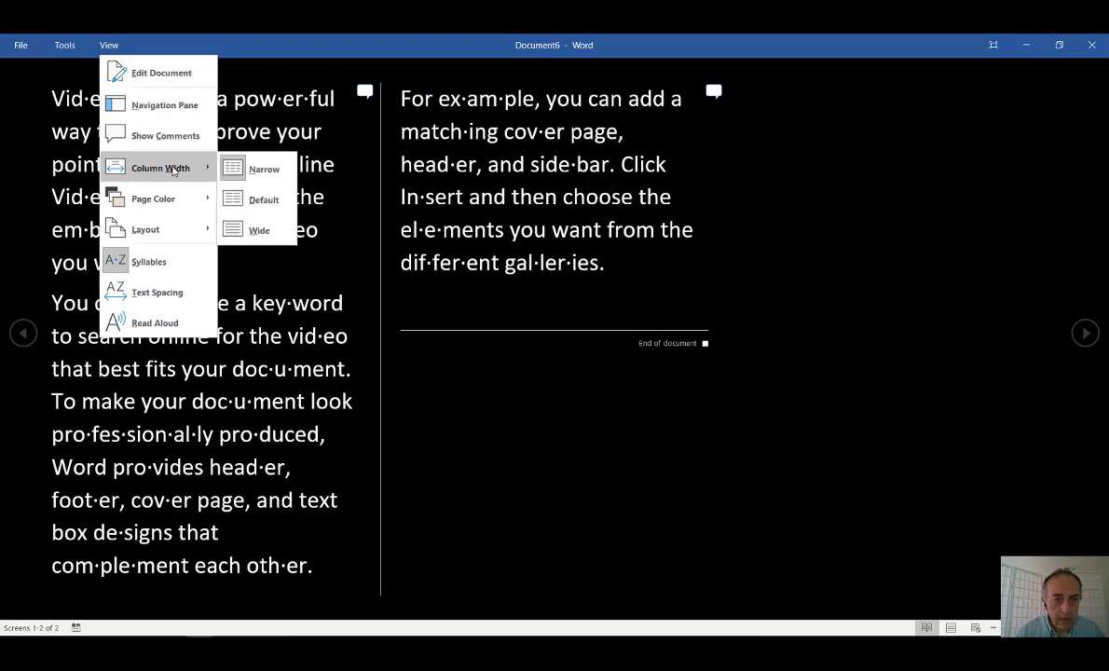
{"action": "left_click", "coordinate": [270, 197]}
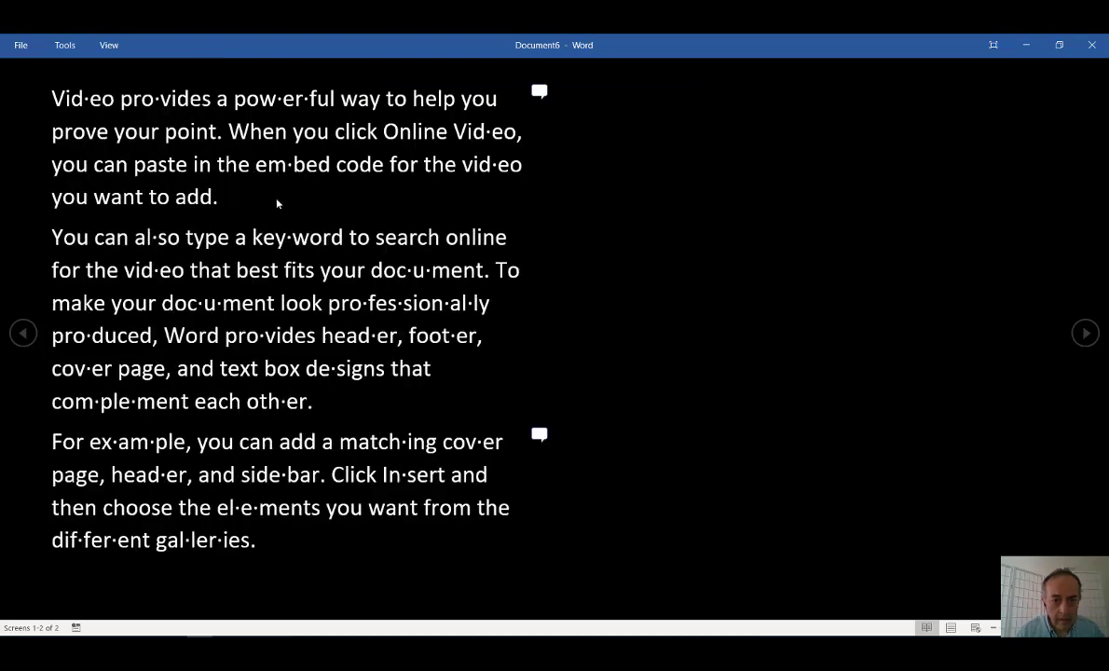
{"action": "left_click", "coordinate": [107, 47]}
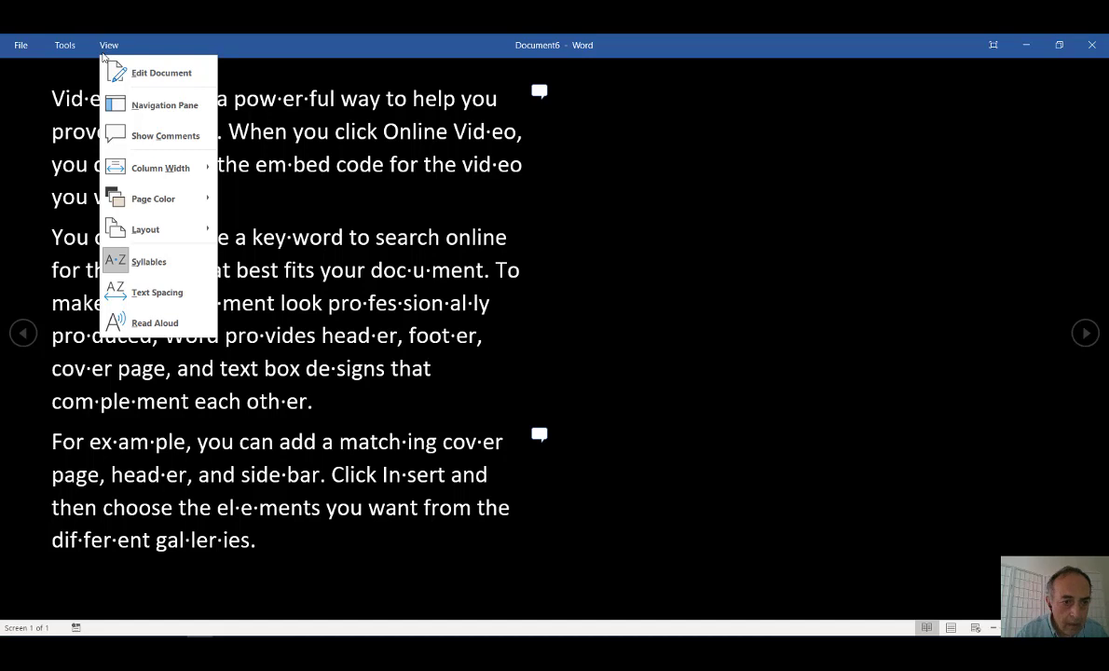
{"action": "mouse_move", "coordinate": [137, 166]}
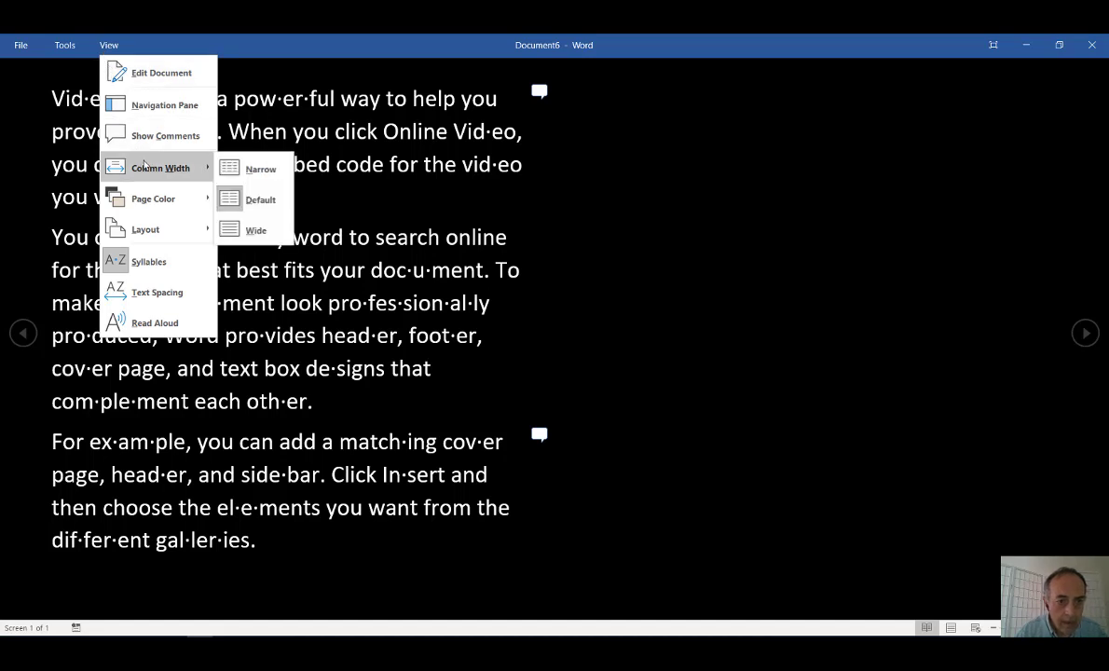
{"action": "left_click", "coordinate": [273, 235]}
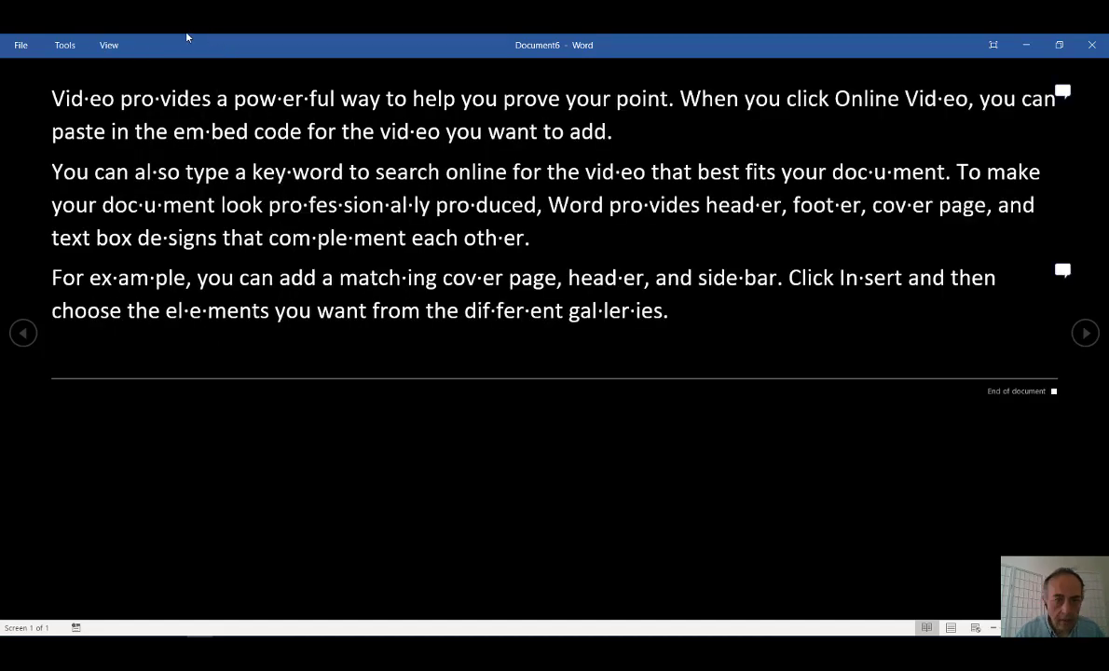
Switch the Read Mode layout to Paper Layout.
{"action": "left_click", "coordinate": [110, 46]}
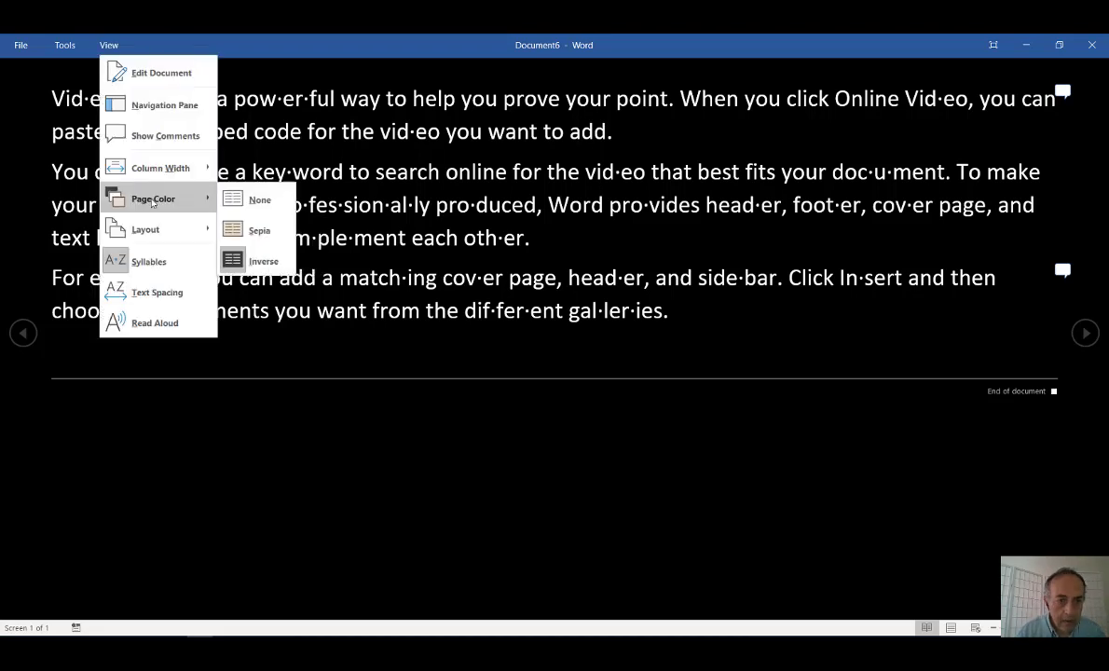
{"action": "mouse_move", "coordinate": [145, 229]}
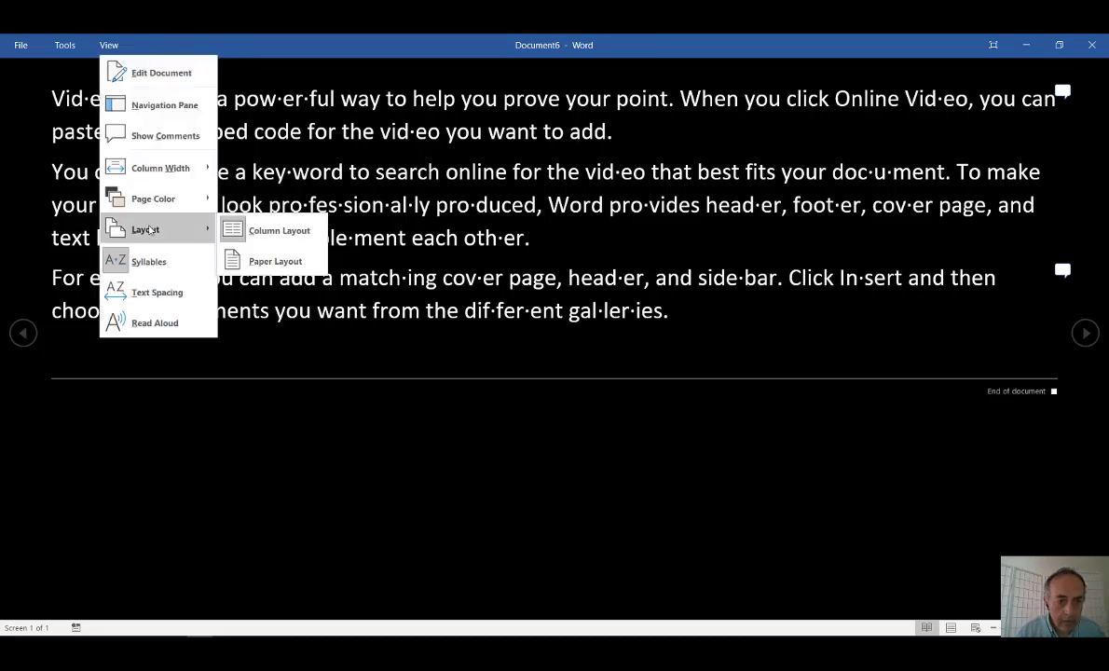
{"action": "left_click", "coordinate": [254, 268]}
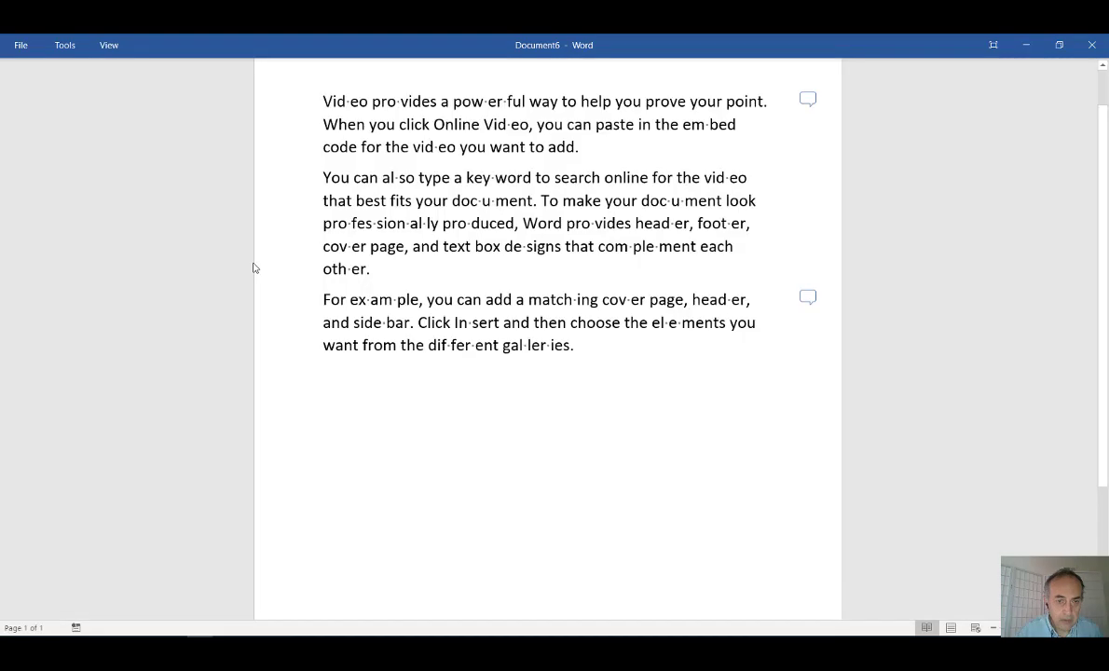
Turn on wide Text Spacing in the Read Mode View menu.
{"action": "left_click", "coordinate": [109, 47]}
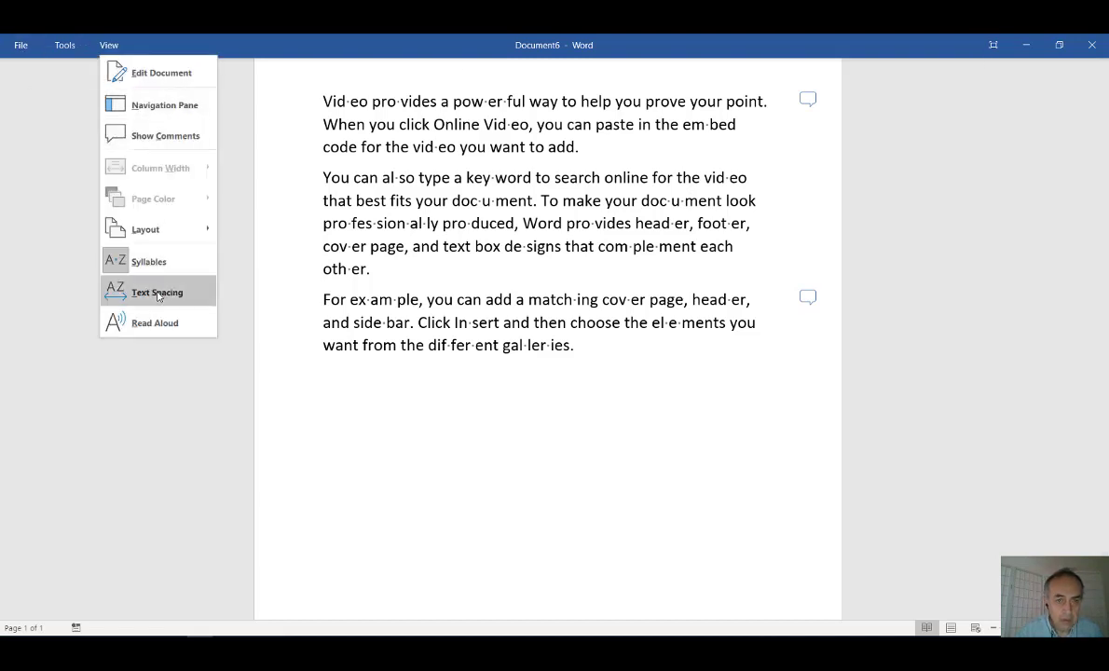
{"action": "key", "text": "Down"}
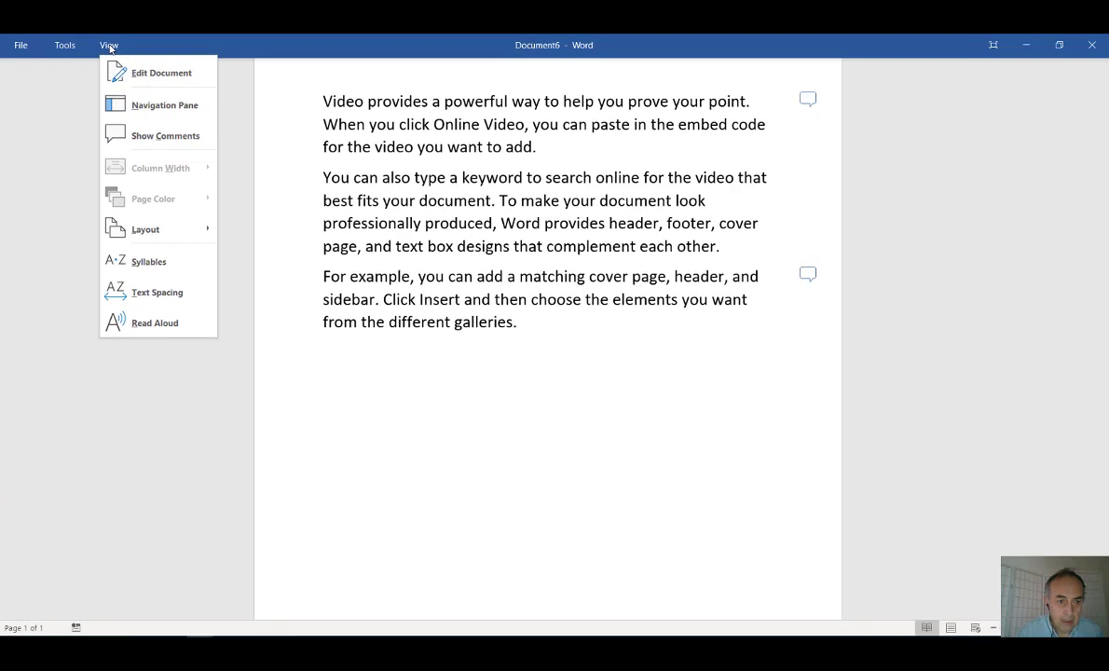
{"action": "left_click", "coordinate": [159, 296]}
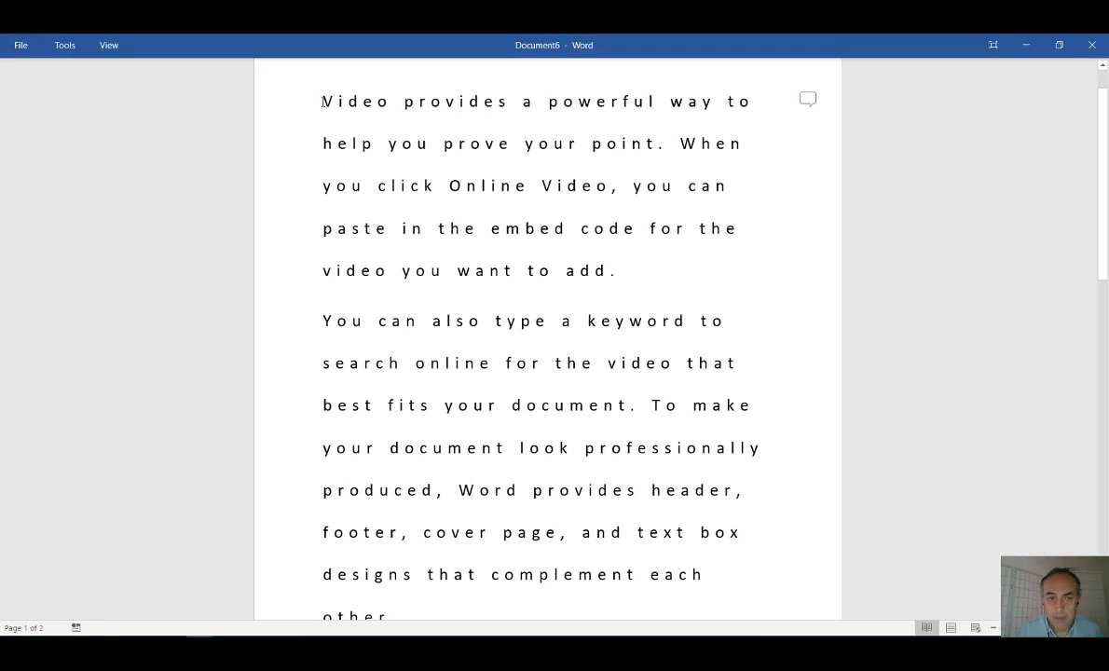
Select the first sentence, from 'Video' to 'point', and start Read Aloud on it.
{"action": "left_click_drag", "start_coordinate": [322, 101], "coordinate": [666, 146]}
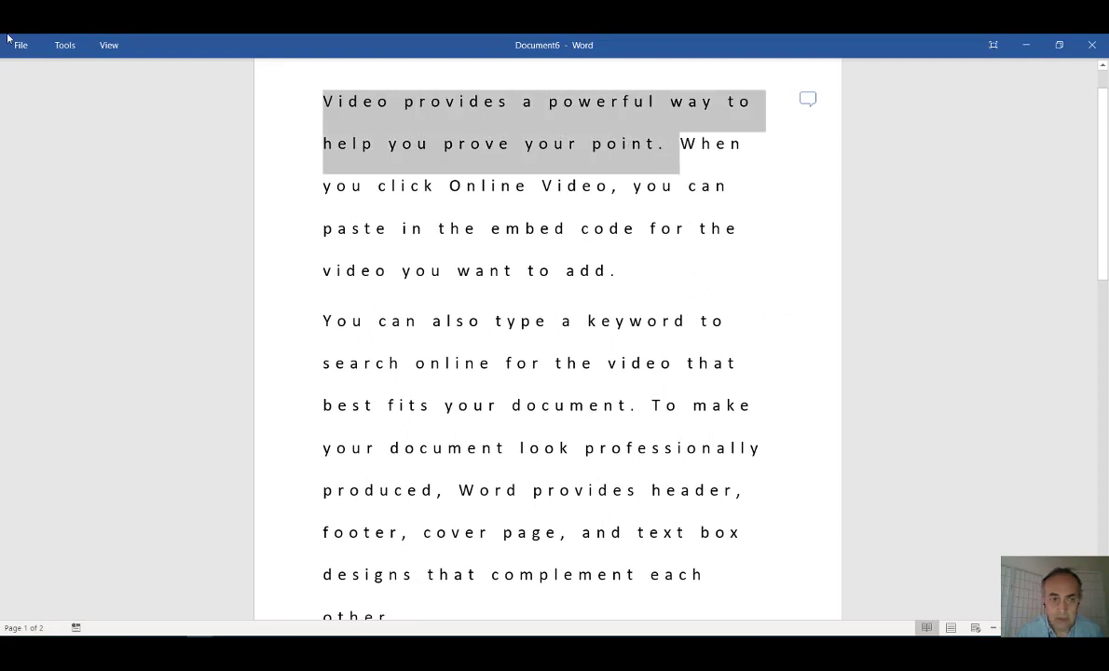
{"action": "left_click", "coordinate": [107, 47]}
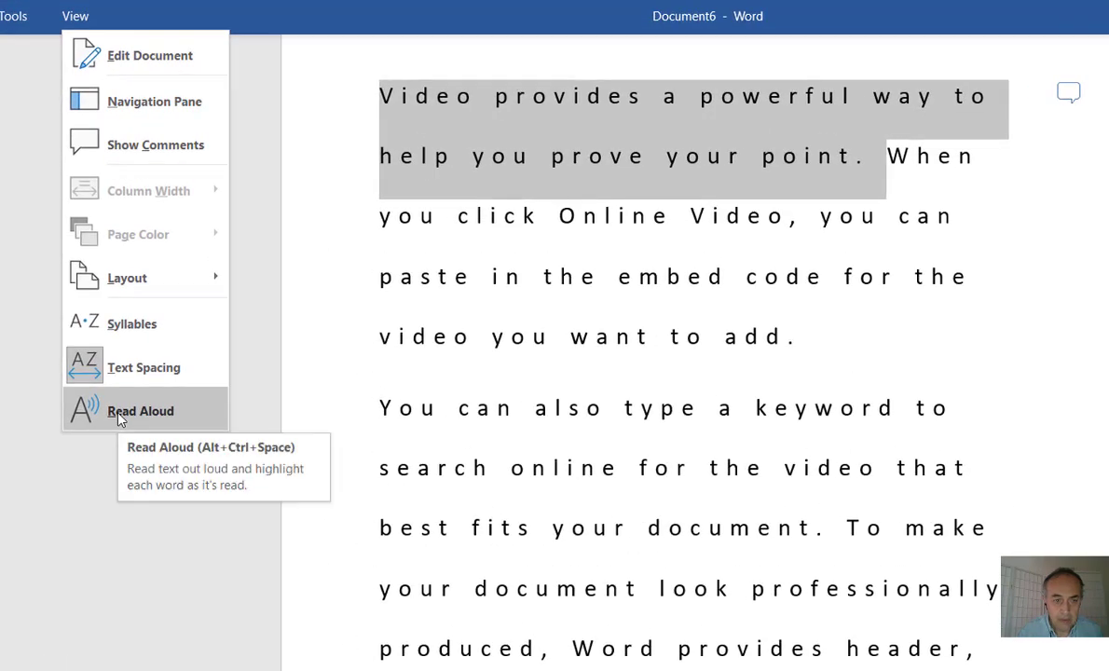
{"action": "left_click", "coordinate": [119, 418]}
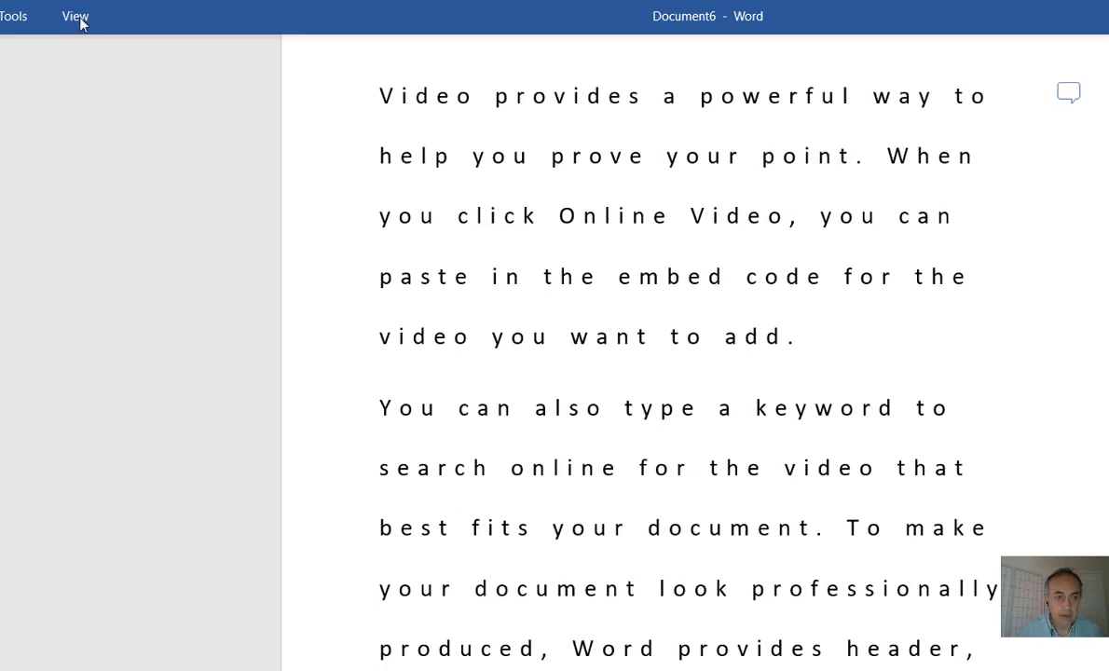
{"action": "left_click", "coordinate": [81, 23]}
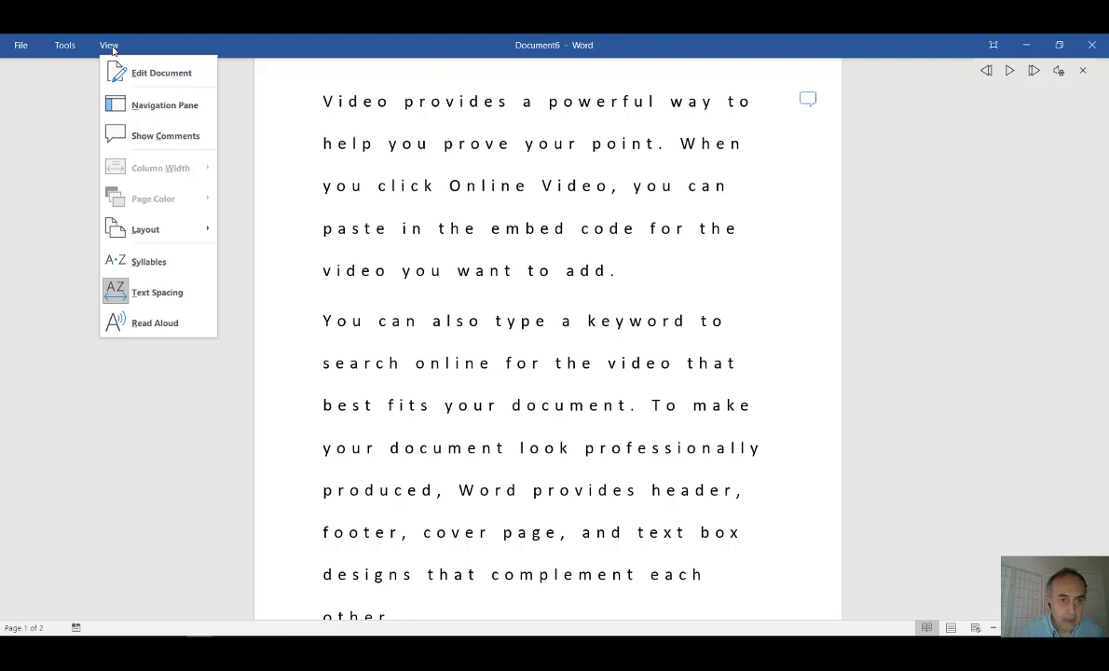
Show comments beside the page and resolve the 'This is an example.' comment on page 2.
{"action": "left_click", "coordinate": [133, 140]}
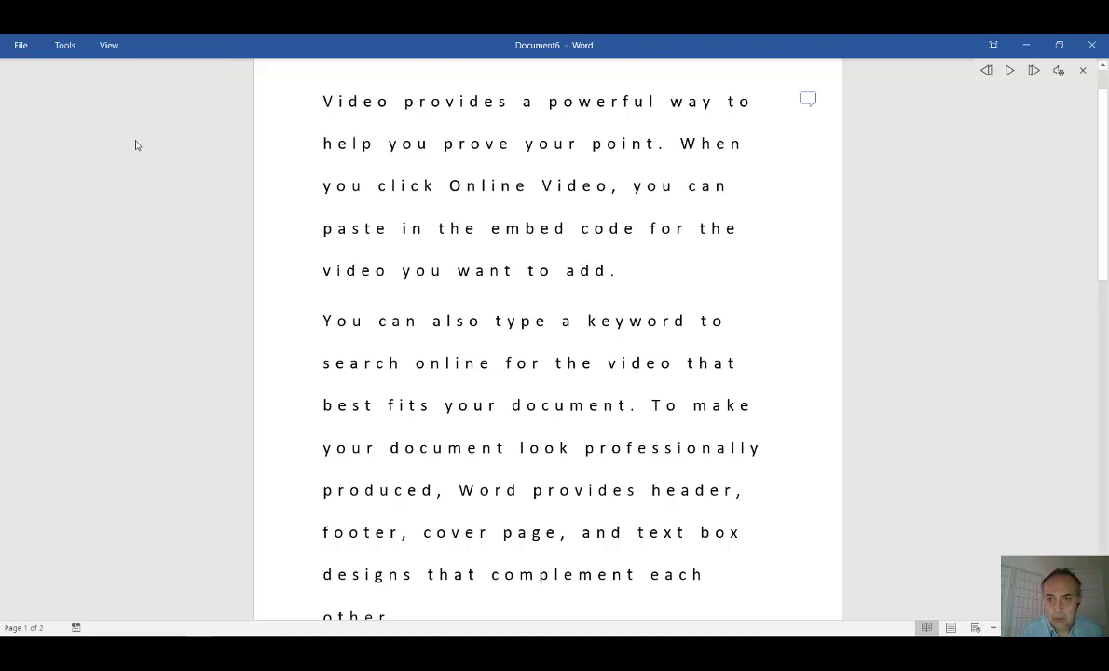
{"action": "scroll", "coordinate": [377, 271], "scroll_direction": "down", "scroll_amount": 5}
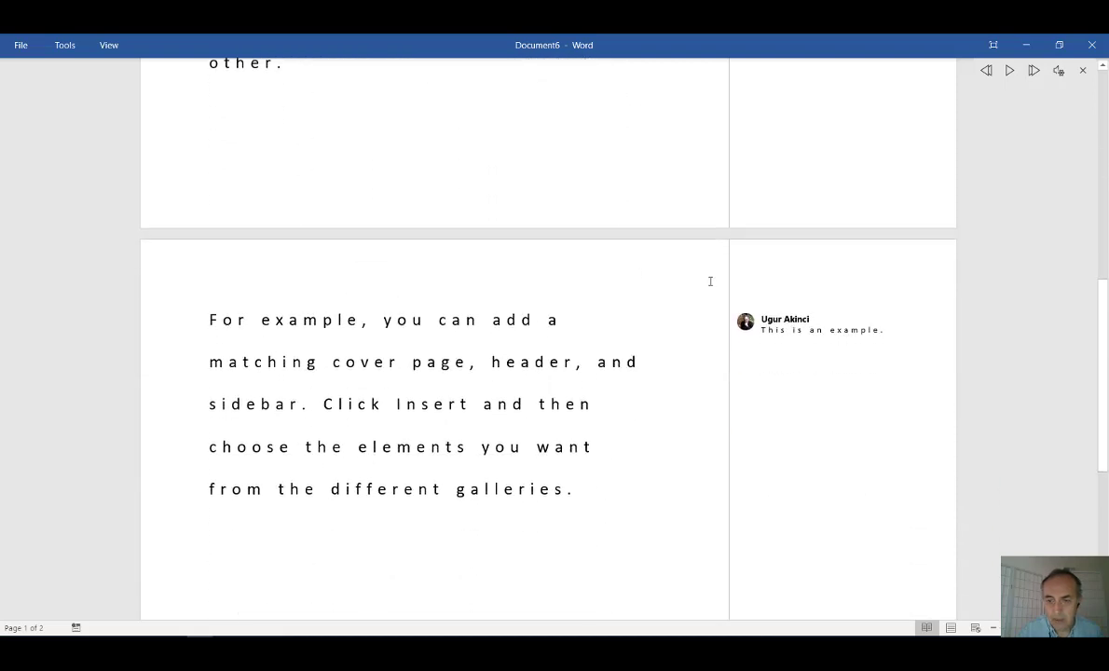
{"action": "left_click", "coordinate": [749, 315]}
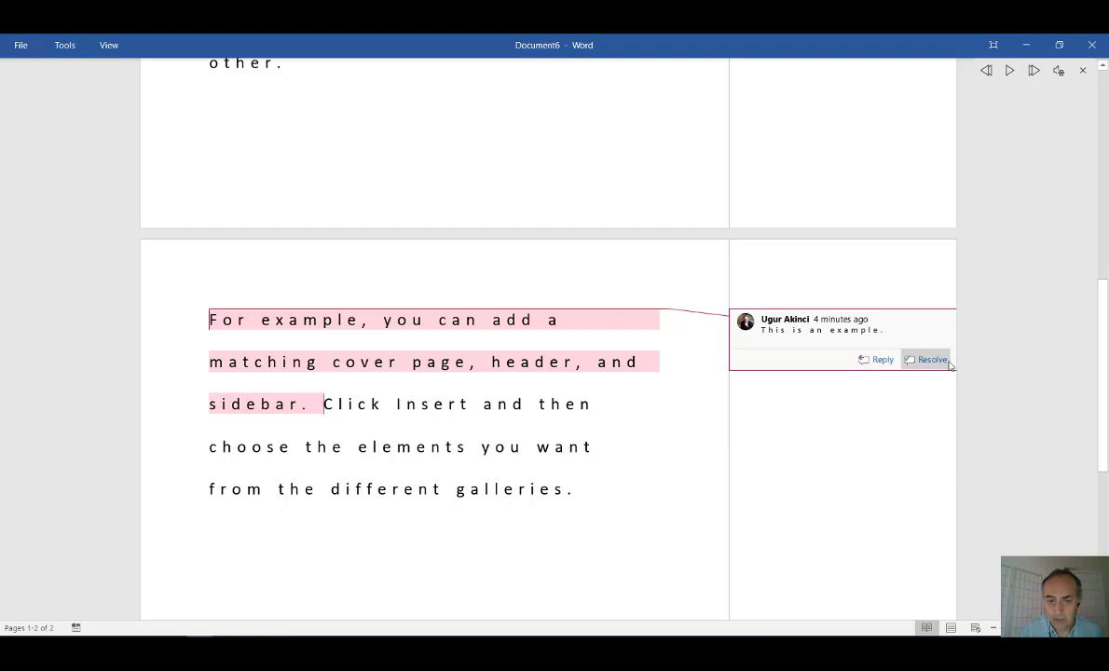
{"action": "left_click", "coordinate": [915, 361]}
{"action": "scroll", "coordinate": [567, 312], "scroll_direction": "up", "scroll_amount": 5}
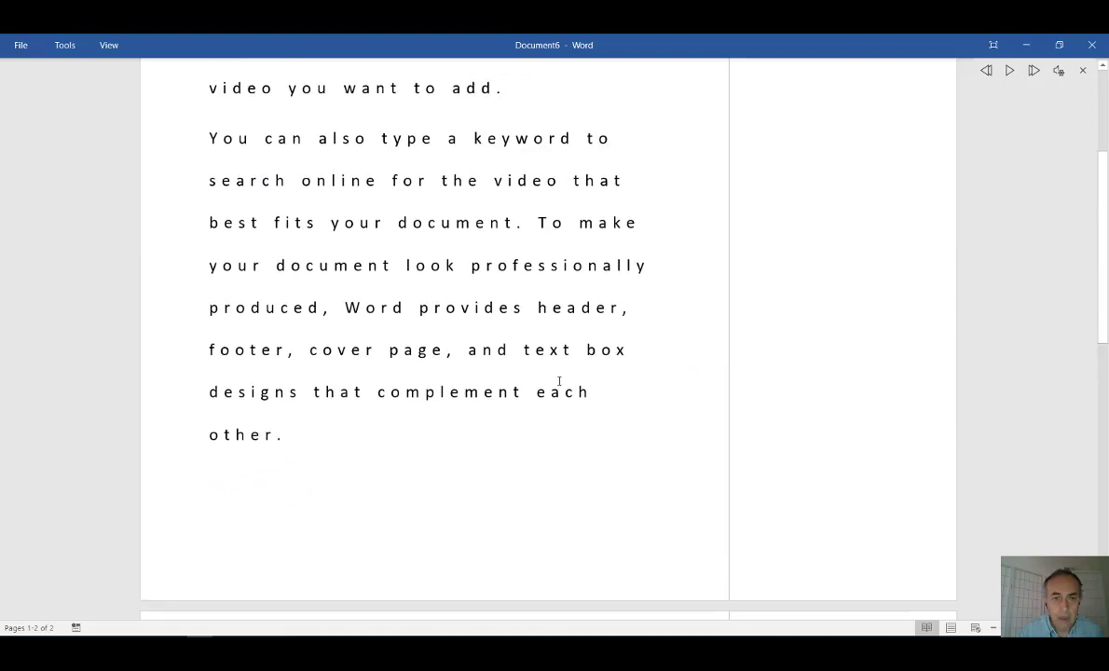
Scroll back up to the first paragraph of the document.
{"action": "scroll", "coordinate": [559, 381], "scroll_direction": "up", "scroll_amount": 3}
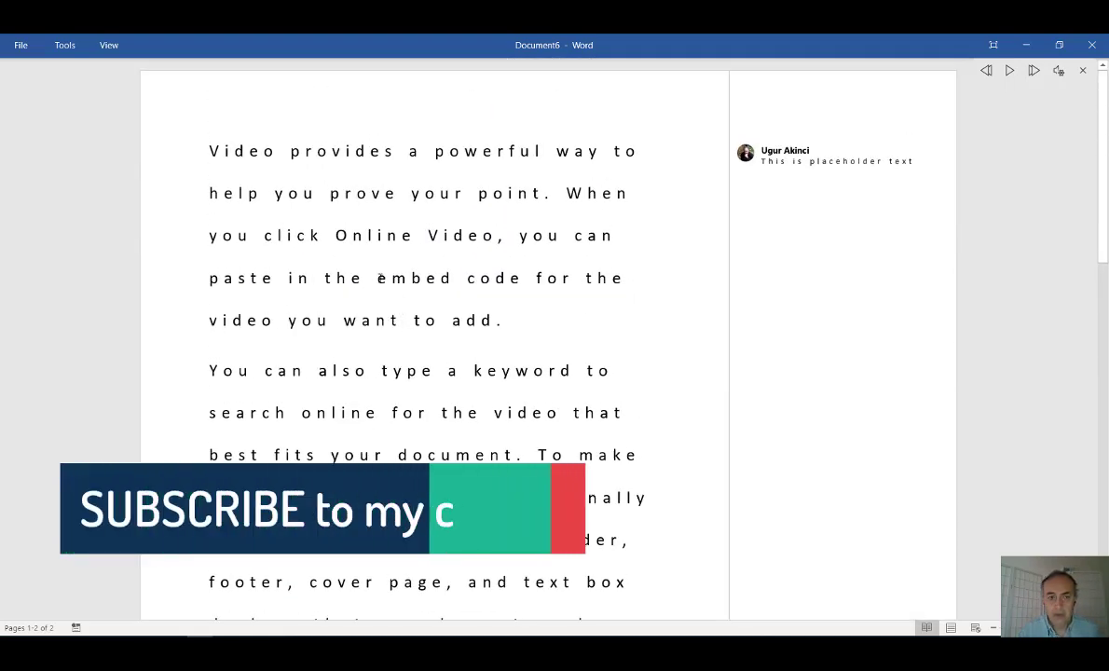